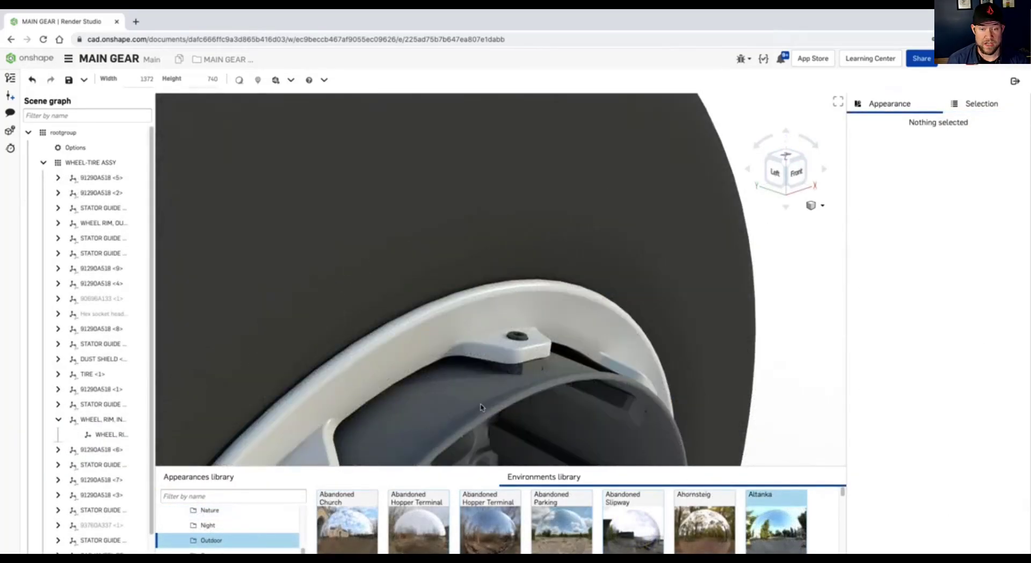
Select the dust shield inside the wheel and filter the appearances library for "STAIN".
{"action": "middle_click_drag", "start_coordinate": [481, 407], "coordinate": [618, 234]}
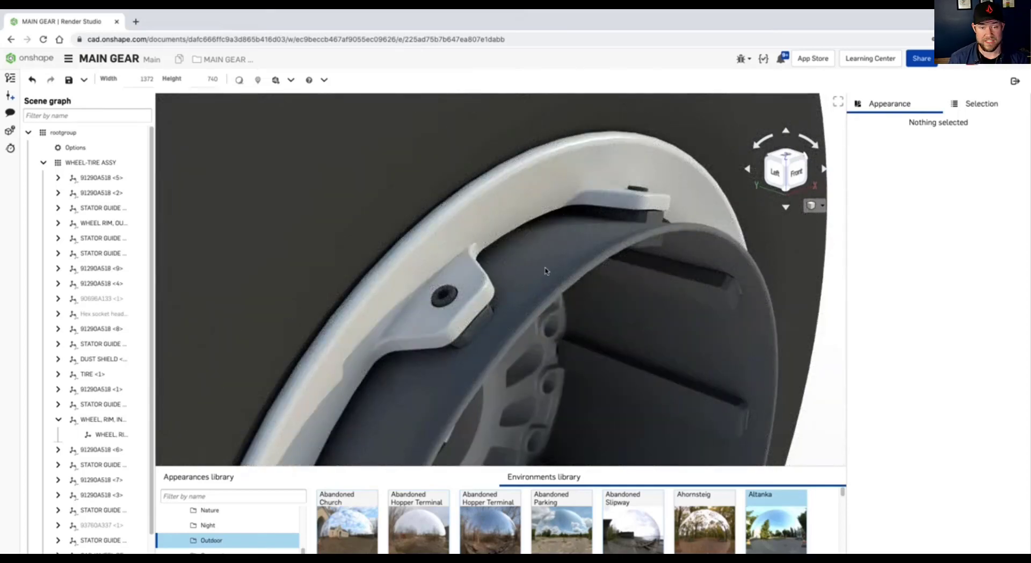
{"action": "left_click", "coordinate": [543, 283]}
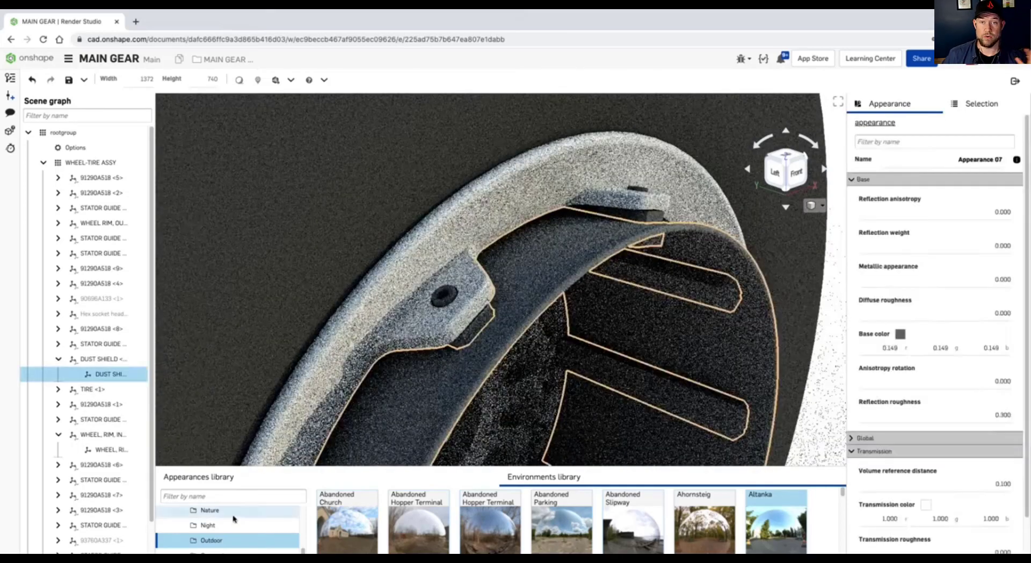
{"action": "left_click", "coordinate": [214, 478]}
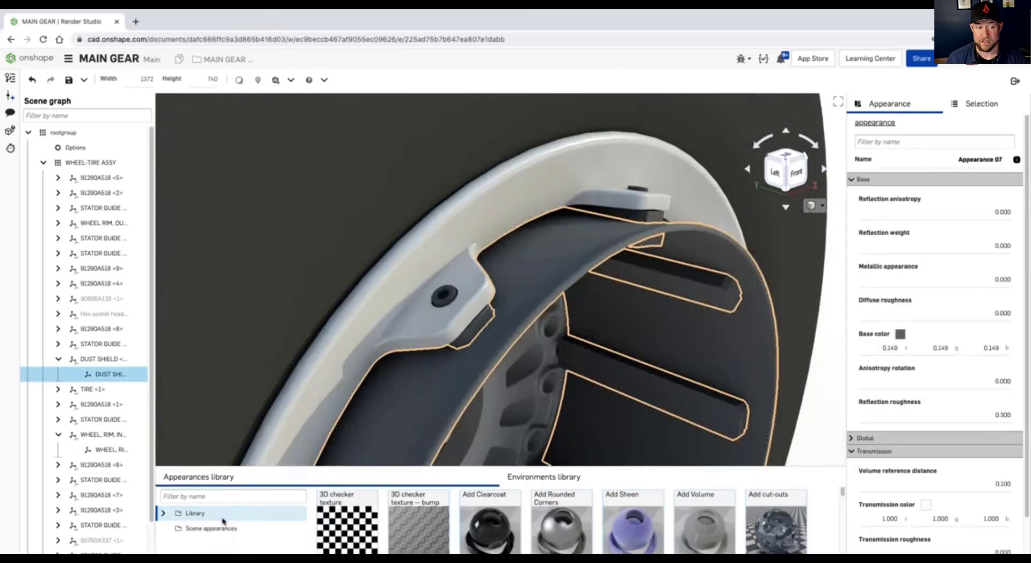
{"action": "left_click", "coordinate": [195, 495]}
{"action": "type", "text": "st"}
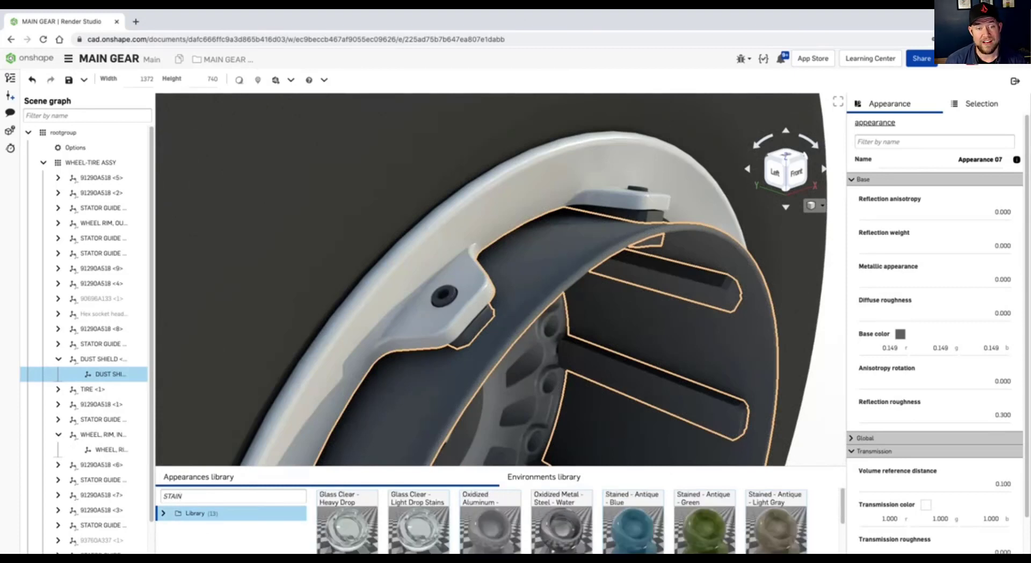
{"action": "scroll", "coordinate": [553, 525], "scroll_direction": "down", "scroll_amount": 2}
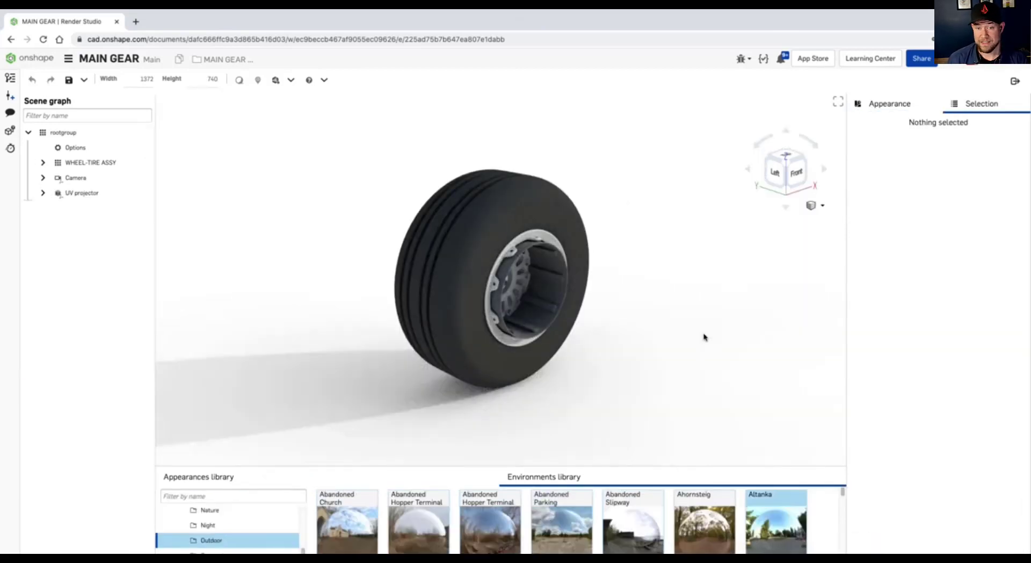
Set the inner wheel rim's reflection weight to 0.2 and its metallic appearance to 0.5.
{"action": "scroll", "coordinate": [540, 224], "scroll_direction": "up", "scroll_amount": 5}
{"action": "left_click", "coordinate": [585, 322]}
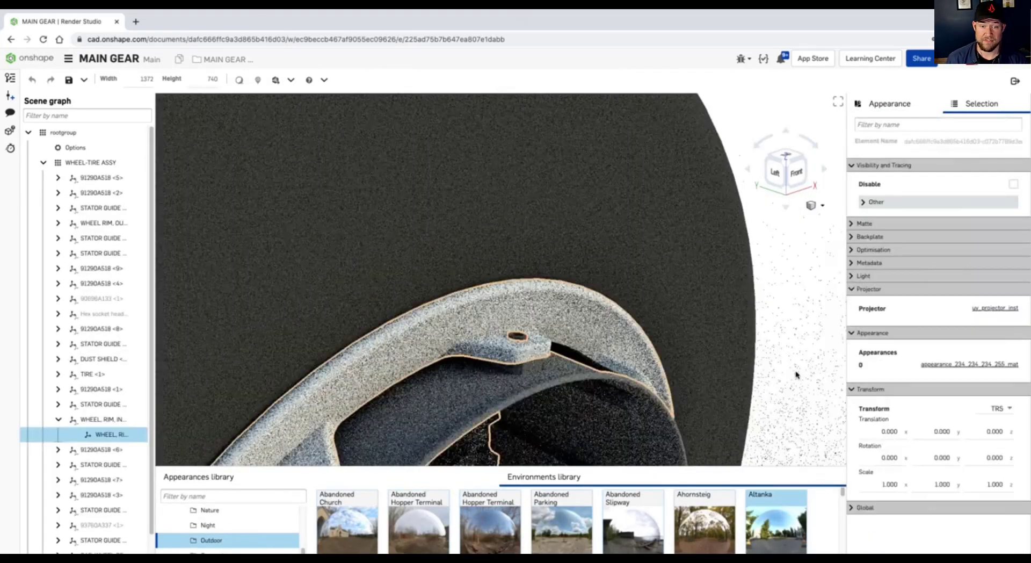
{"action": "left_click", "coordinate": [890, 104]}
{"action": "left_click", "coordinate": [994, 248]}
{"action": "type", "text": "0.2"}
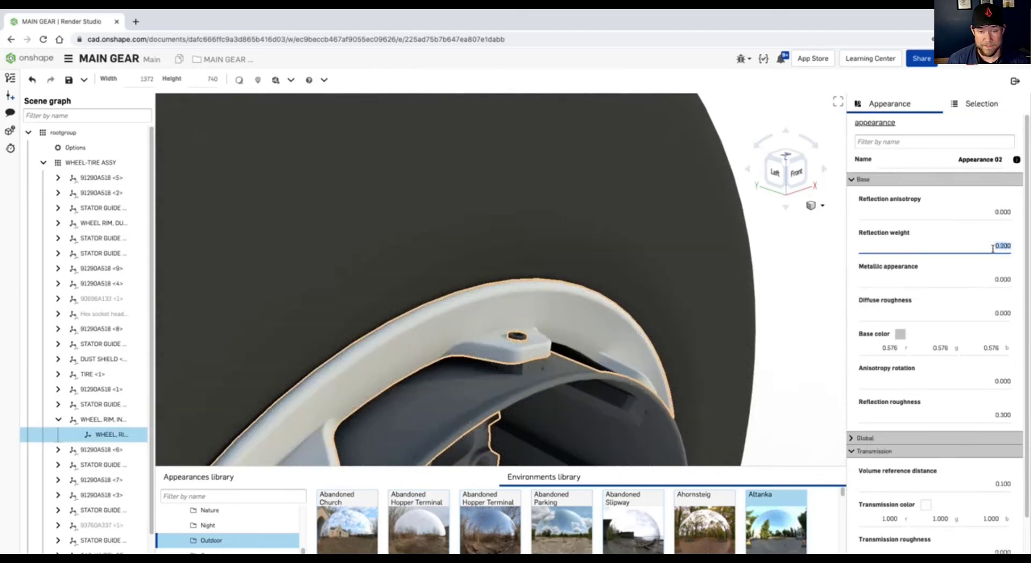
{"action": "key", "text": "Tab"}
{"action": "key", "text": "BackSpace"}
{"action": "type", "text": "0.5"}
{"action": "key", "text": "Return"}
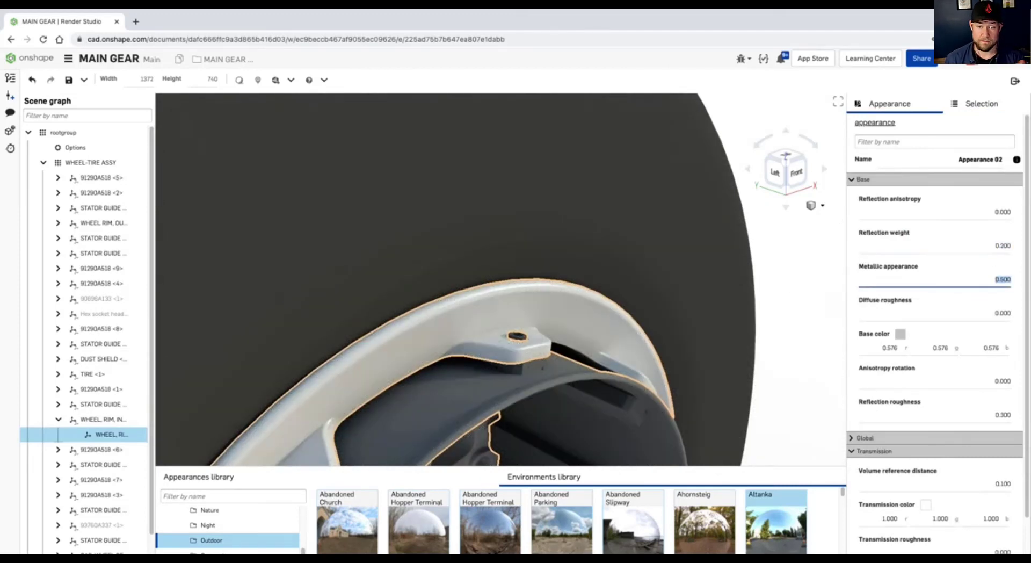
Set the inner wheel rim's reflection roughness to 0.2 and clear the selection.
{"action": "left_click_drag", "start_coordinate": [988, 414], "coordinate": [1011, 415]}
{"action": "type", "text": "0.2"}
{"action": "key", "text": "Return"}
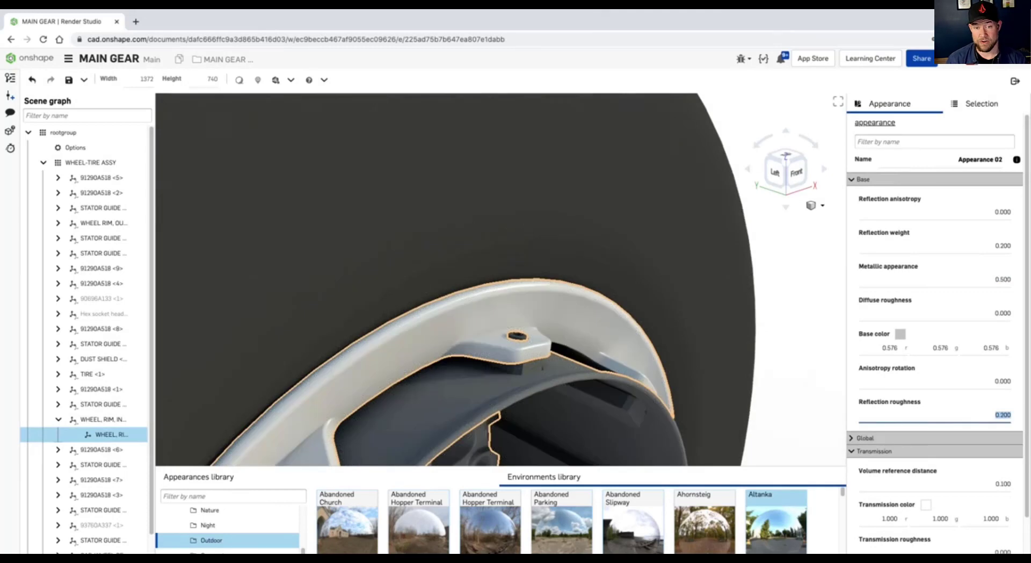
{"action": "left_click", "coordinate": [793, 320]}
Find Stainless Steel in the appearances library by filtering for "STAIN" and apply it to the dust shield.
{"action": "middle_click_drag", "start_coordinate": [537, 457], "coordinate": [648, 355]}
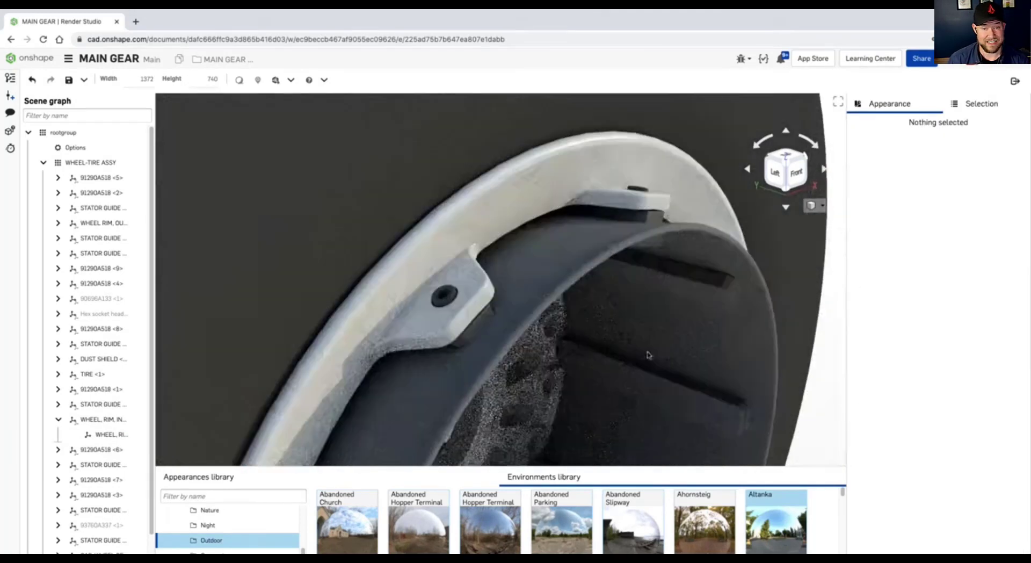
{"action": "left_click", "coordinate": [647, 355]}
{"action": "left_click", "coordinate": [214, 477]}
{"action": "left_click", "coordinate": [196, 496]}
{"action": "type", "text": "ST"}
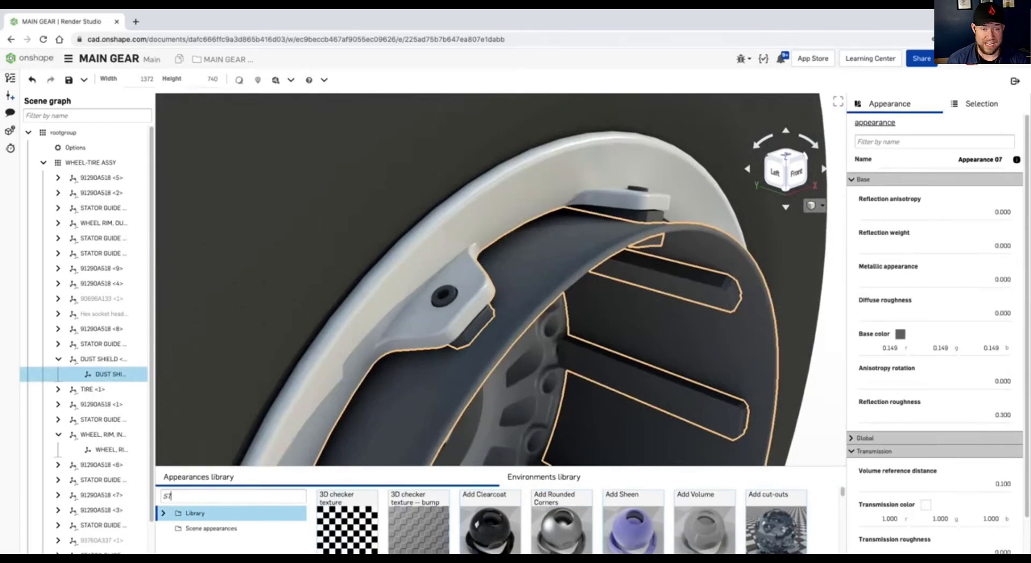
{"action": "type", "text": "AIN"}
{"action": "scroll", "coordinate": [513, 520], "scroll_direction": "down", "scroll_amount": 2}
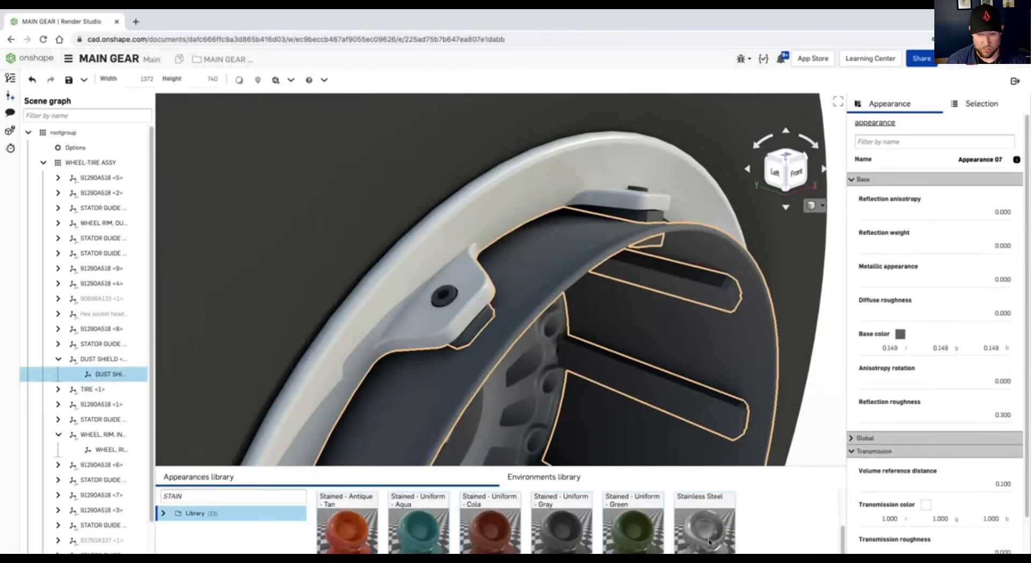
{"action": "left_click", "coordinate": [708, 543]}
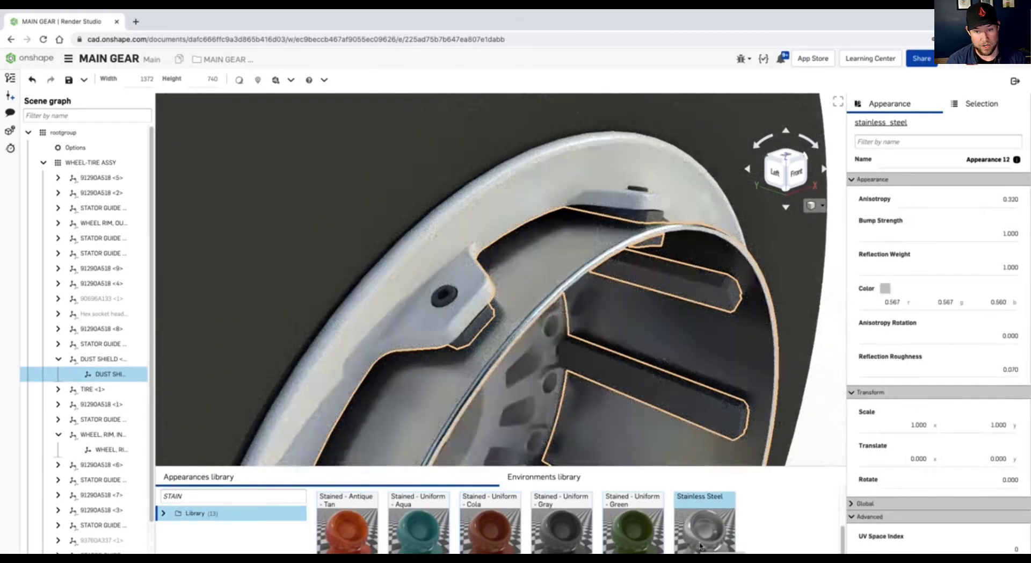
{"action": "key", "text": "Escape"}
Filter the appearances library for "GUN" and apply Gun Metal - Black 50 to a stator guide on the wheel.
{"action": "left_click_drag", "start_coordinate": [188, 498], "coordinate": [162, 497]}
{"action": "key", "text": "BackSpace"}
{"action": "type", "text": "GUN"}
{"action": "scroll", "coordinate": [664, 532], "scroll_direction": "down", "scroll_amount": 5}
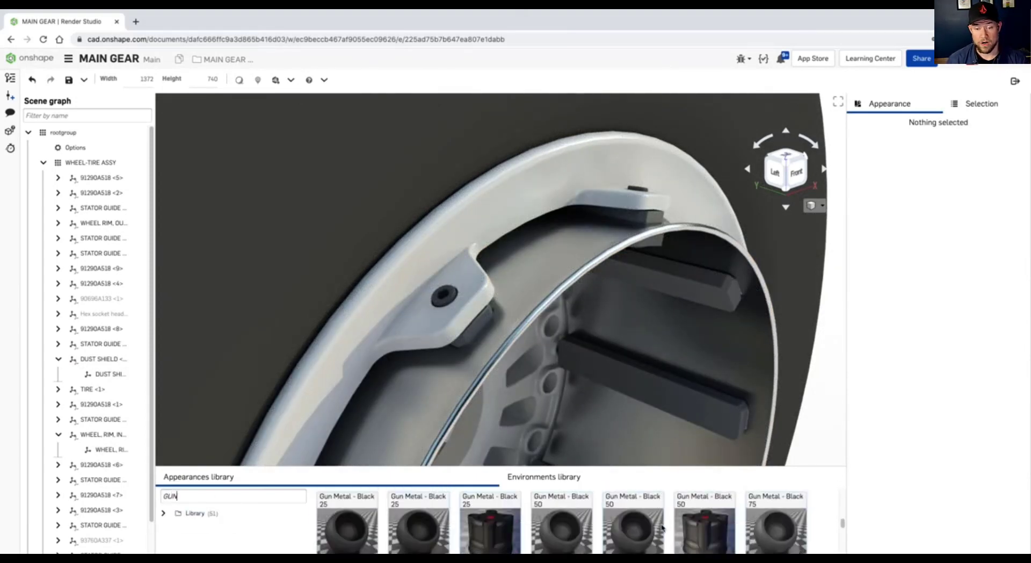
{"action": "left_click_drag", "start_coordinate": [556, 537], "coordinate": [480, 331]}
{"action": "left_click", "coordinate": [503, 346]}
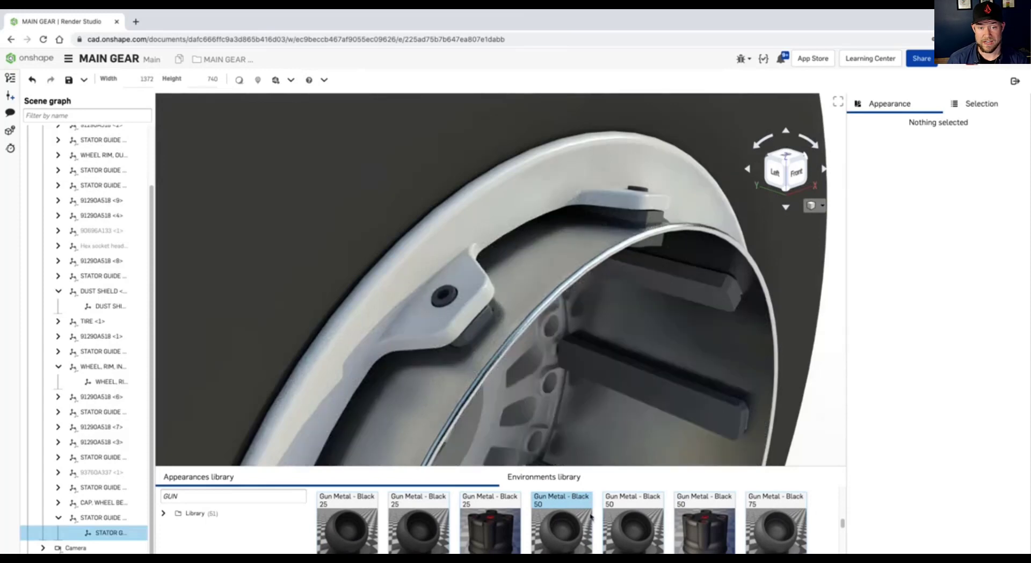
{"action": "left_click", "coordinate": [814, 440]}
Replace the appearance filter with "RUB" and apply the Rubber - Black appearance to the tire.
{"action": "left_click_drag", "start_coordinate": [182, 496], "coordinate": [156, 496]}
{"action": "key", "text": "BackSpace"}
{"action": "left_click", "coordinate": [164, 513]}
{"action": "scroll", "coordinate": [182, 544], "scroll_direction": "down", "scroll_amount": 4}
{"action": "scroll", "coordinate": [231, 527], "scroll_direction": "down", "scroll_amount": 4}
{"action": "left_click", "coordinate": [238, 525]}
{"action": "scroll", "coordinate": [683, 531], "scroll_direction": "down", "scroll_amount": 3}
{"action": "scroll", "coordinate": [639, 536], "scroll_direction": "up", "scroll_amount": 1}
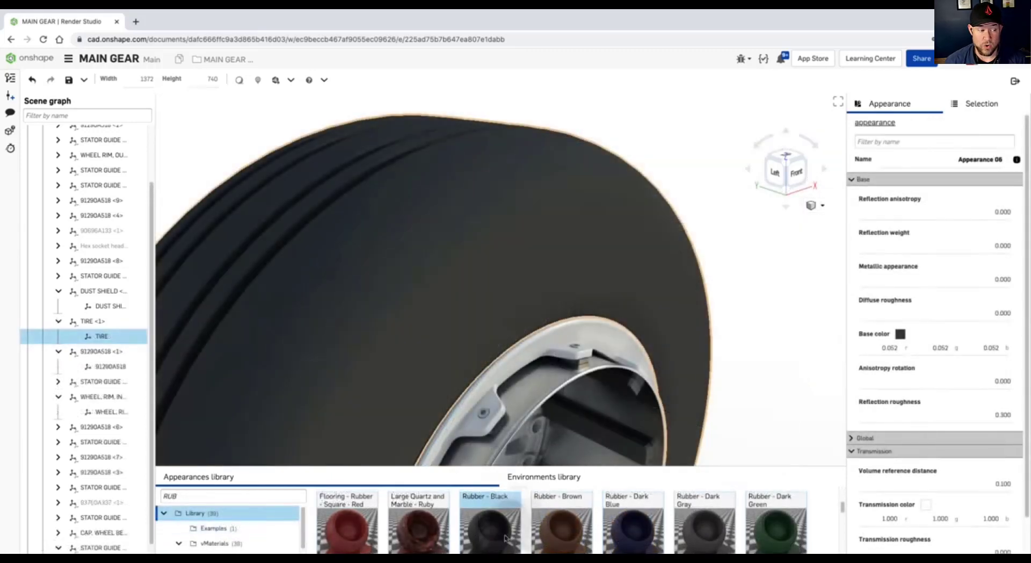
{"action": "left_click_drag", "start_coordinate": [489, 523], "coordinate": [557, 222]}
{"action": "left_click", "coordinate": [610, 240]}
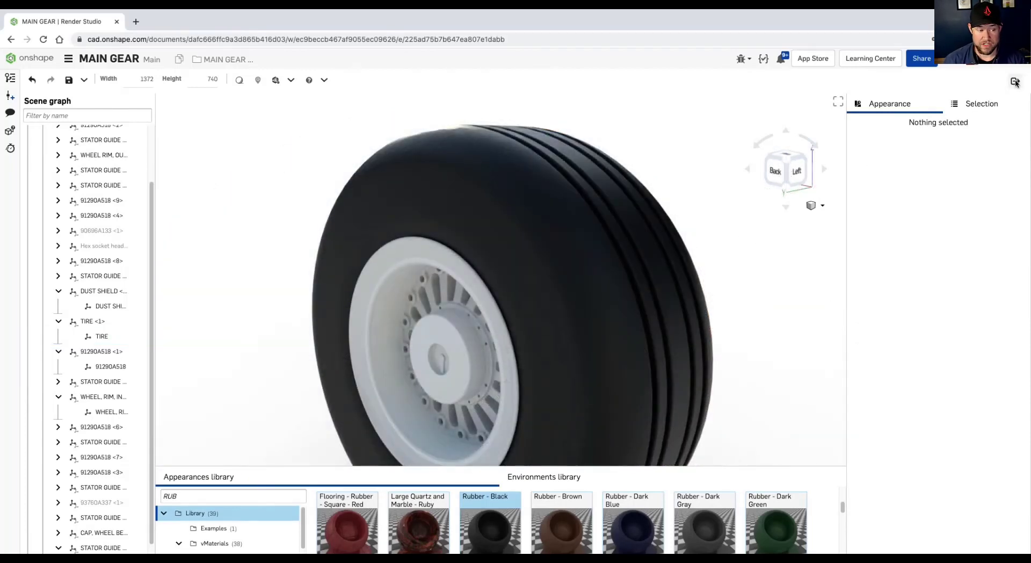
Exit the wheel render scene and save its changes.
{"action": "left_click", "coordinate": [1015, 82]}
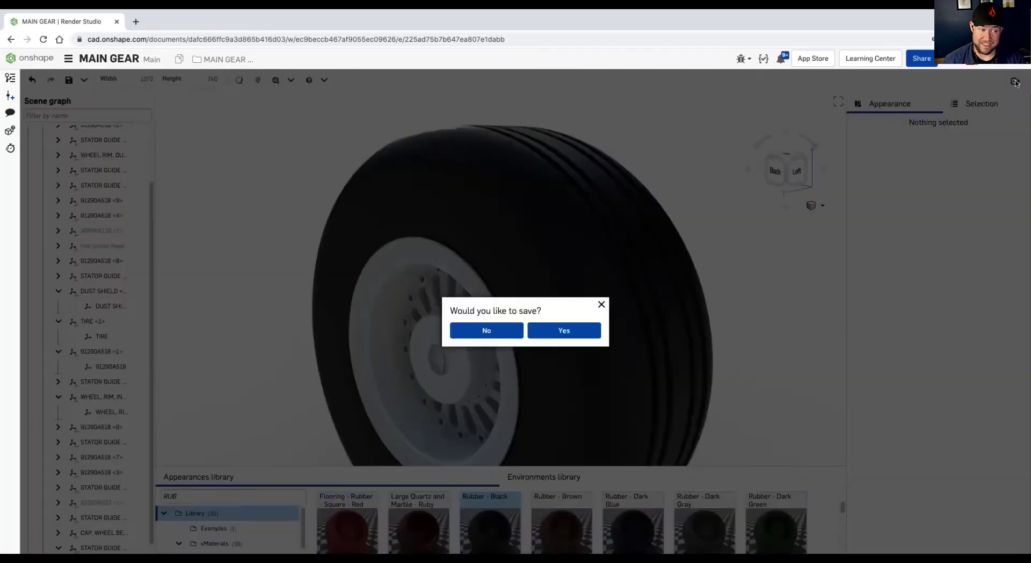
{"action": "left_click", "coordinate": [568, 334]}
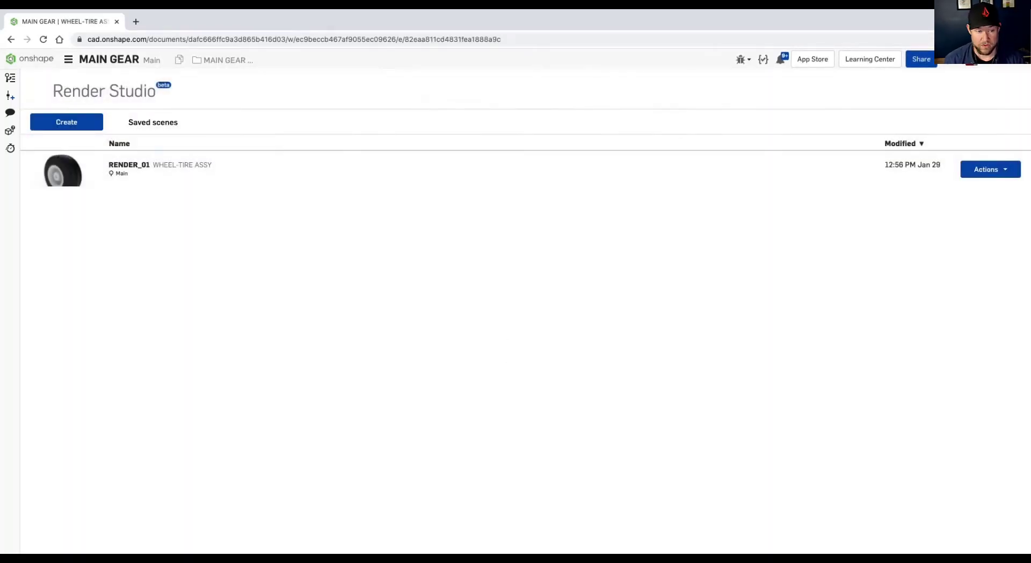
Switch the WHEEL-TIRE ASSY assembly to the SANS_THREADS configuration.
{"action": "scroll", "coordinate": [544, 340], "scroll_direction": "up", "scroll_amount": 4}
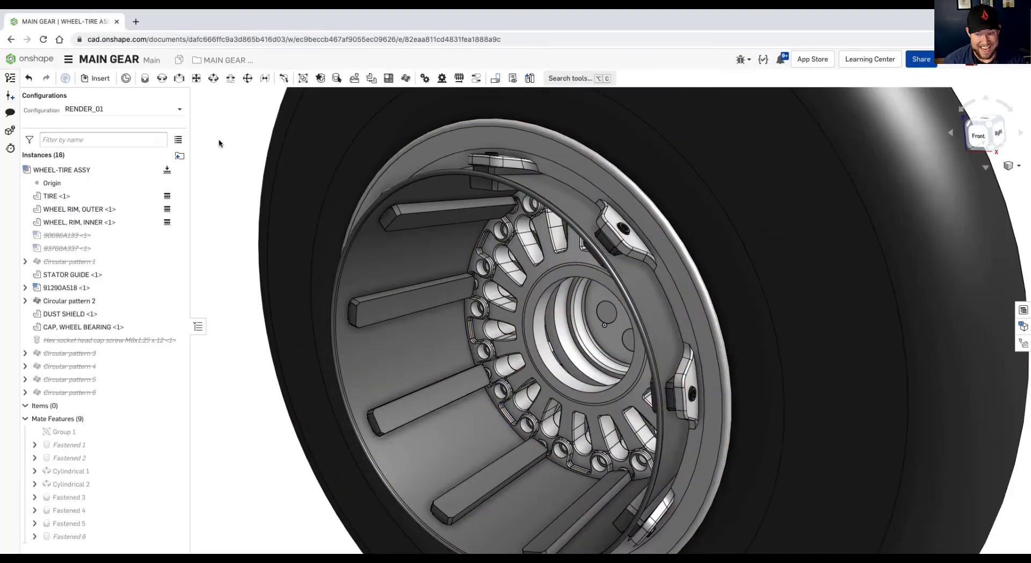
{"action": "left_click", "coordinate": [180, 112]}
{"action": "left_click", "coordinate": [107, 139]}
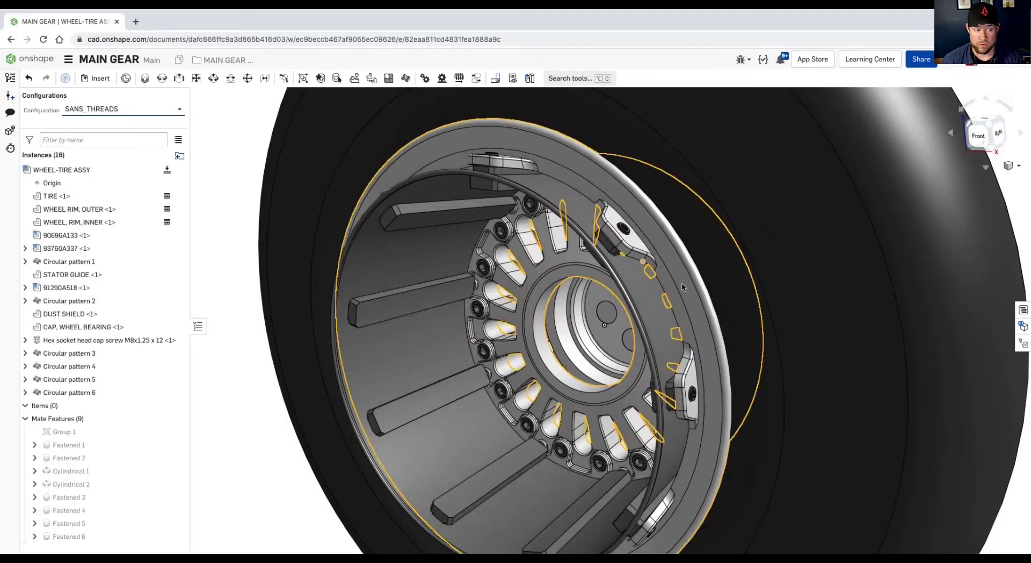
{"action": "key", "text": "shift+2"}
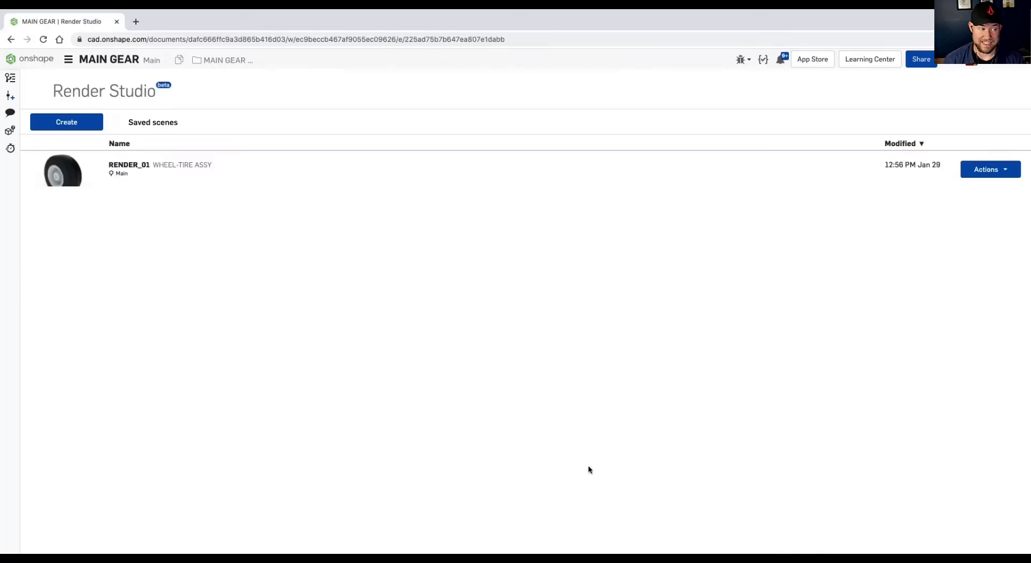
Update the RENDER_01 scene with a different assembly configuration and tessellation quality.
{"action": "left_click", "coordinate": [994, 172]}
{"action": "left_click", "coordinate": [991, 203]}
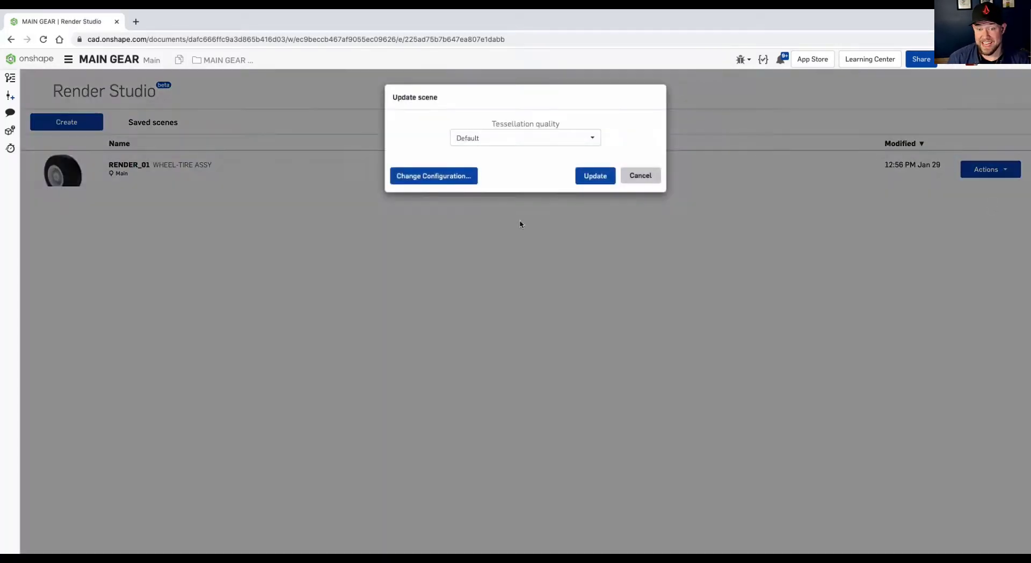
{"action": "left_click", "coordinate": [436, 176]}
{"action": "left_click", "coordinate": [107, 151]}
{"action": "left_click", "coordinate": [105, 179]}
{"action": "left_click", "coordinate": [149, 96]}
{"action": "left_click", "coordinate": [578, 138]}
{"action": "left_click", "coordinate": [474, 196]}
{"action": "left_click", "coordinate": [596, 176]}
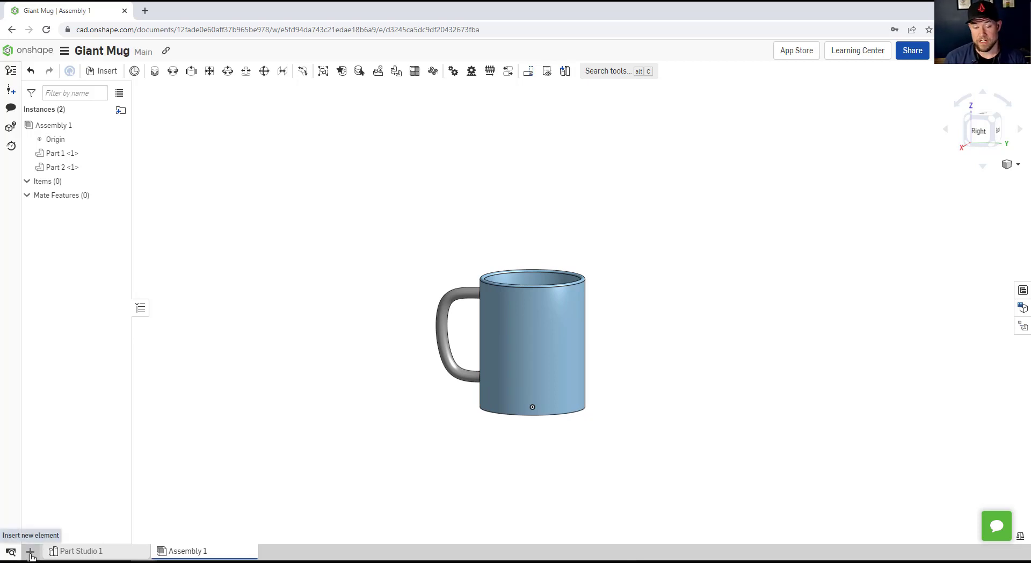
Create a new Render Studio in the Giant Mug document.
{"action": "left_click", "coordinate": [70, 552]}
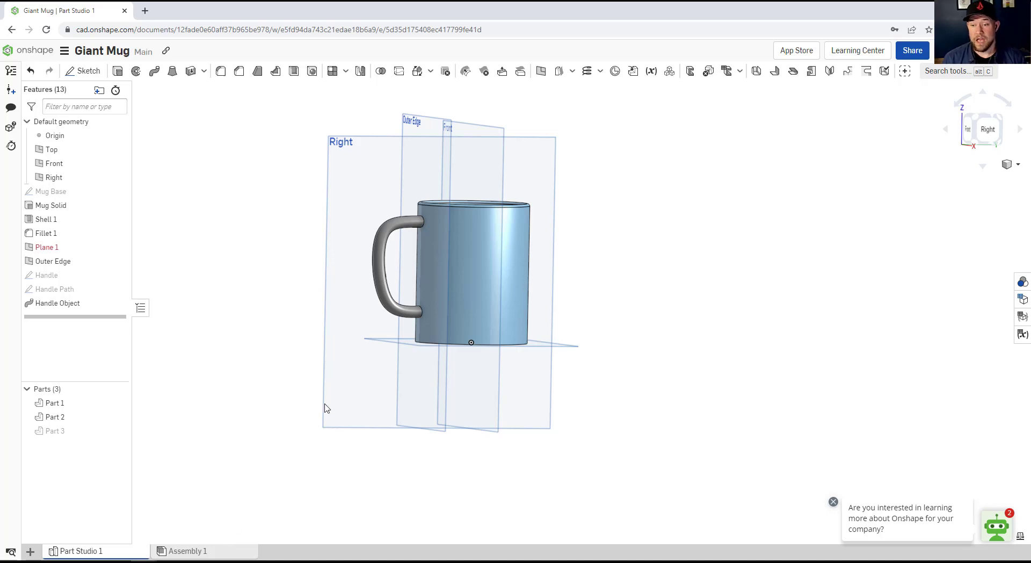
{"action": "left_click", "coordinate": [214, 553]}
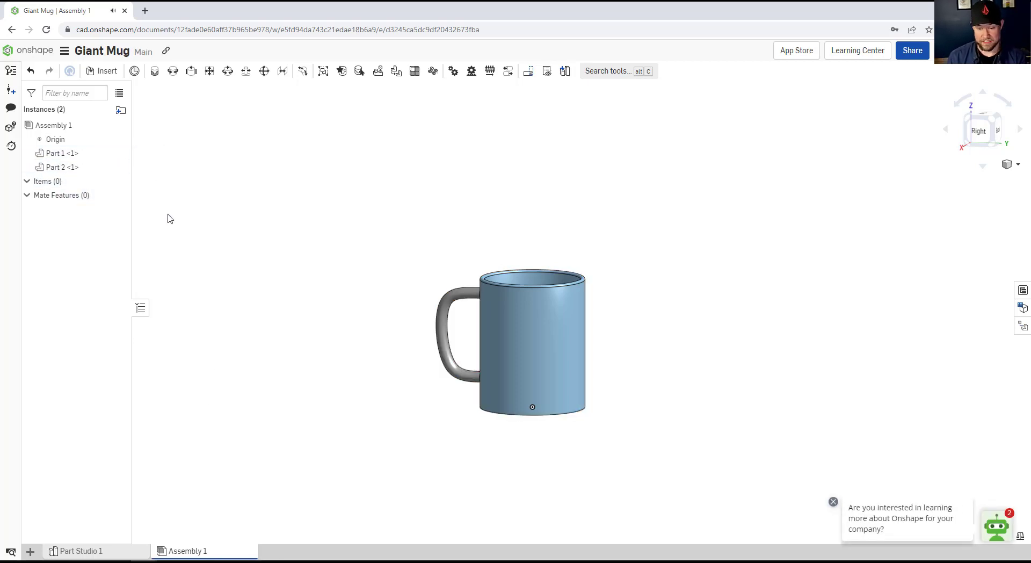
{"action": "left_click", "coordinate": [30, 552]}
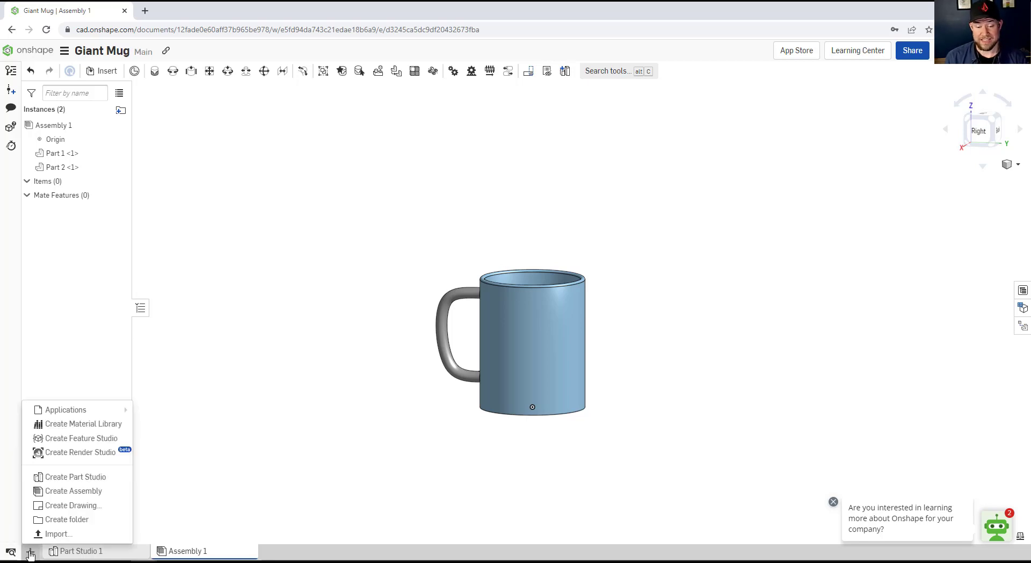
{"action": "left_click", "coordinate": [92, 454]}
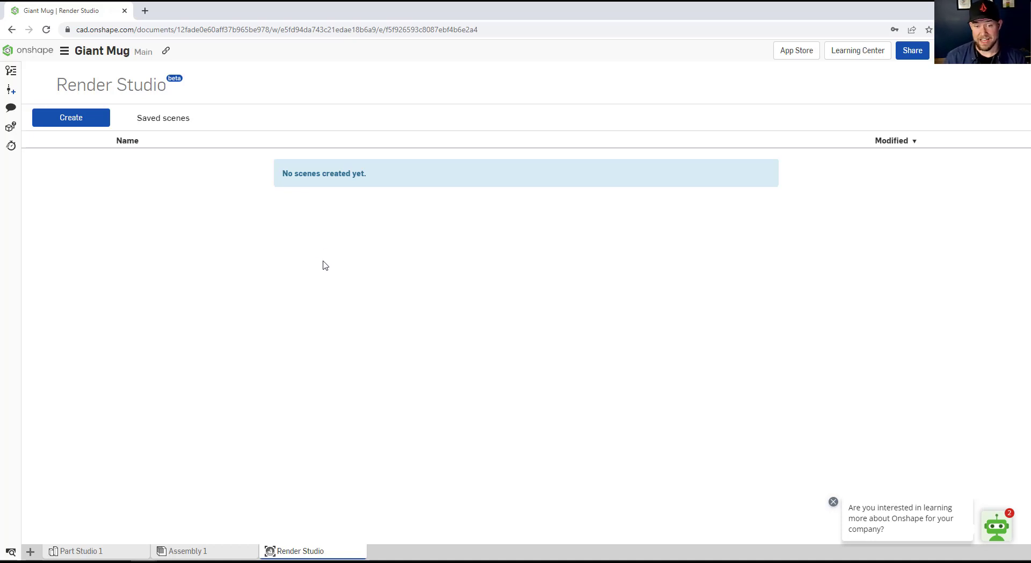
Create a new render scene from Part Studio 1 with Fine tessellation quality.
{"action": "left_click", "coordinate": [92, 121]}
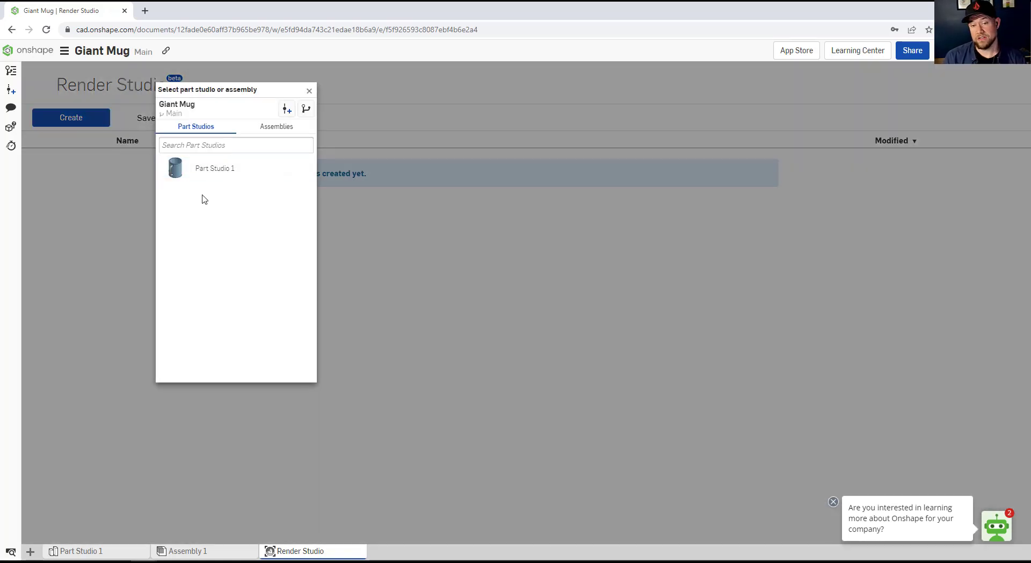
{"action": "left_click", "coordinate": [223, 173]}
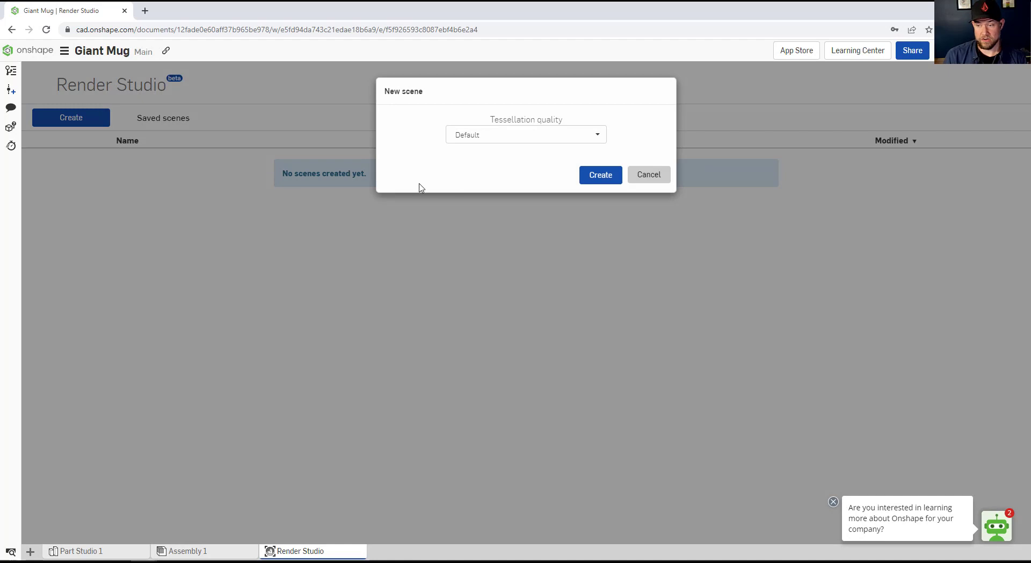
{"action": "left_click", "coordinate": [561, 139]}
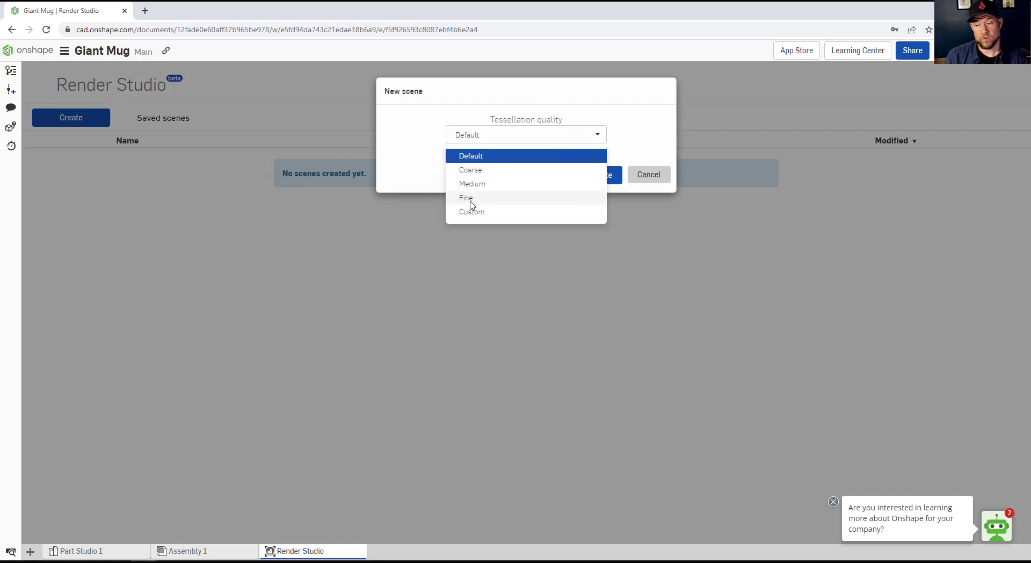
{"action": "left_click", "coordinate": [471, 199]}
{"action": "left_click", "coordinate": [604, 180]}
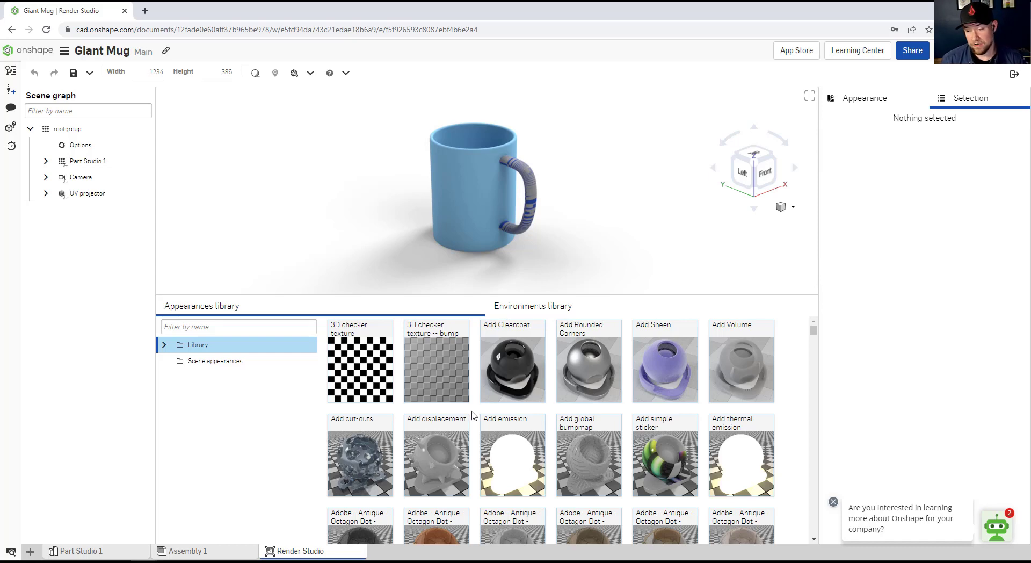
Filter the appearances library by "por" and browse the porcelain appearances.
{"action": "scroll", "coordinate": [494, 411], "scroll_direction": "down", "scroll_amount": 2}
{"action": "scroll", "coordinate": [494, 411], "scroll_direction": "down", "scroll_amount": 5}
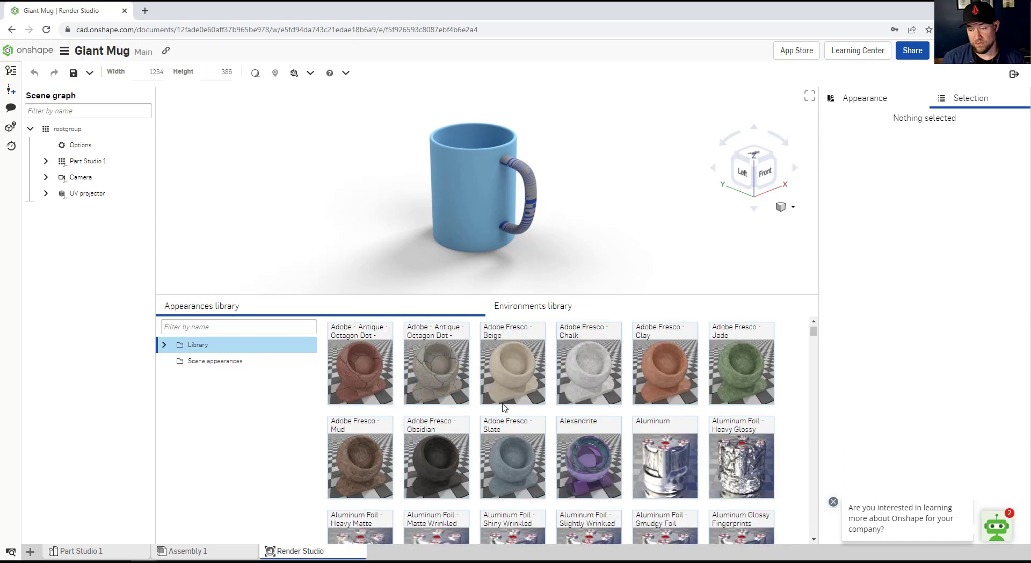
{"action": "left_click", "coordinate": [775, 158]}
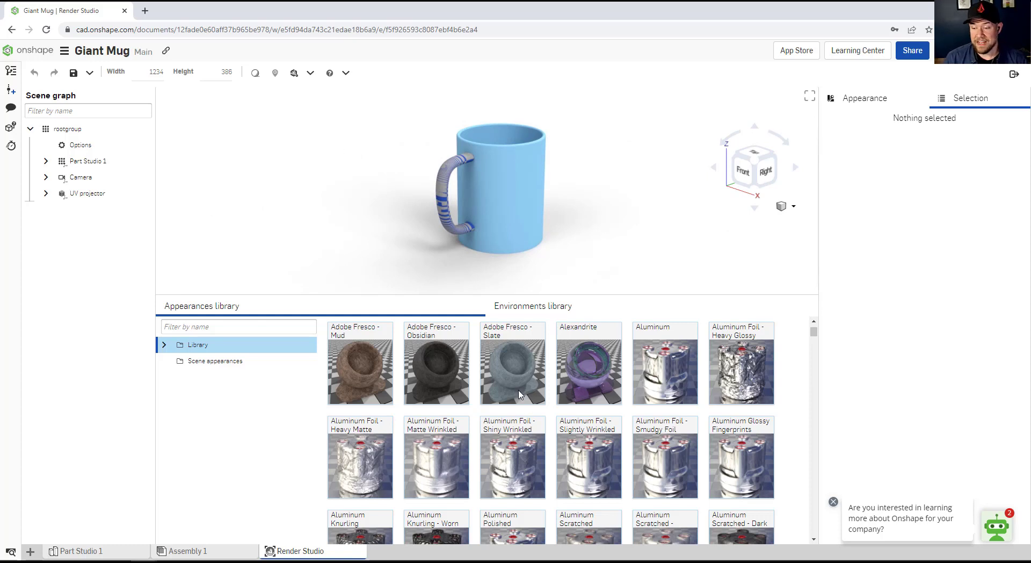
{"action": "left_click", "coordinate": [164, 345]}
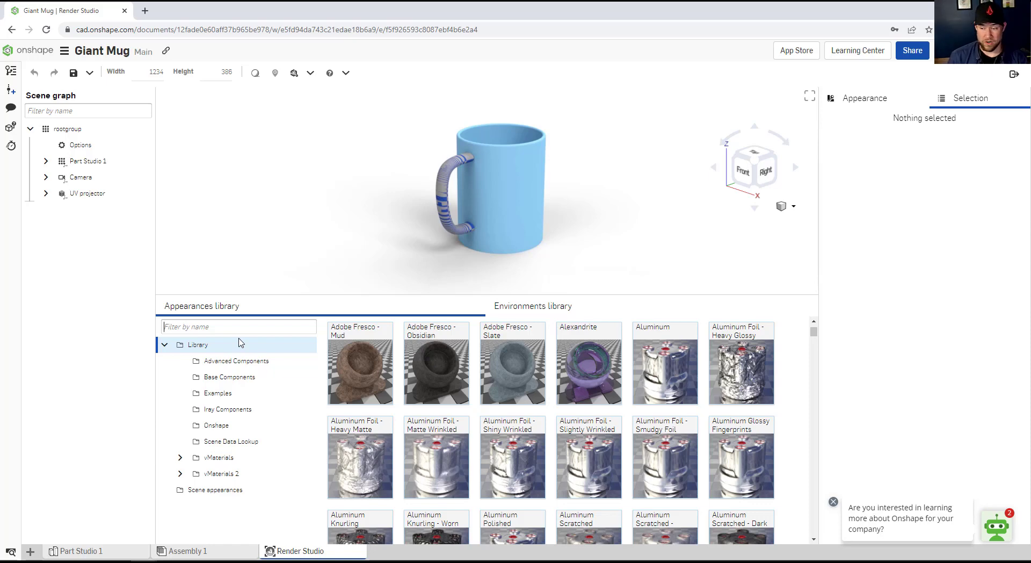
{"action": "type", "text": "por"}
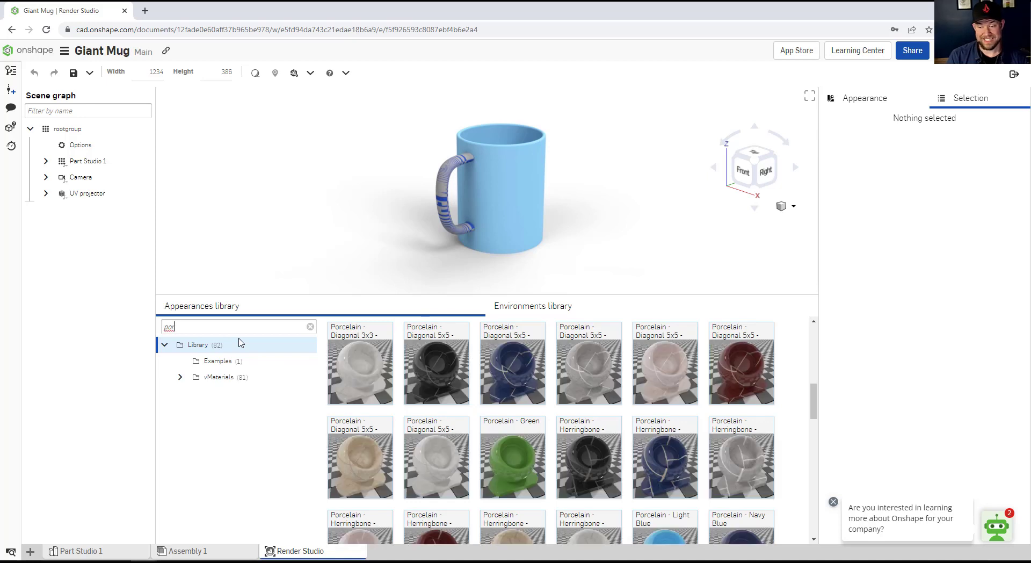
{"action": "left_click", "coordinate": [240, 344]}
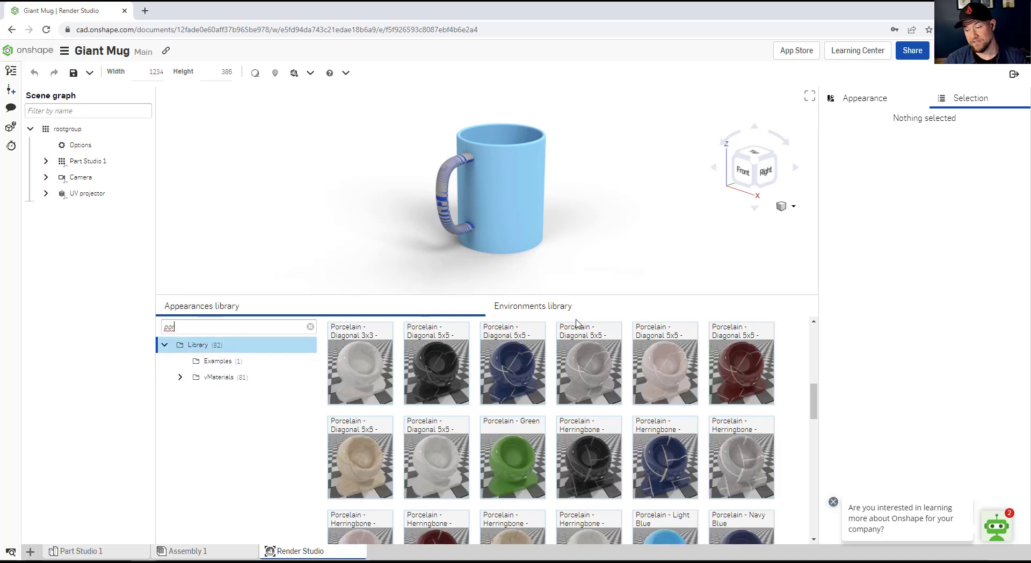
{"action": "scroll", "coordinate": [495, 406], "scroll_direction": "down", "scroll_amount": 4}
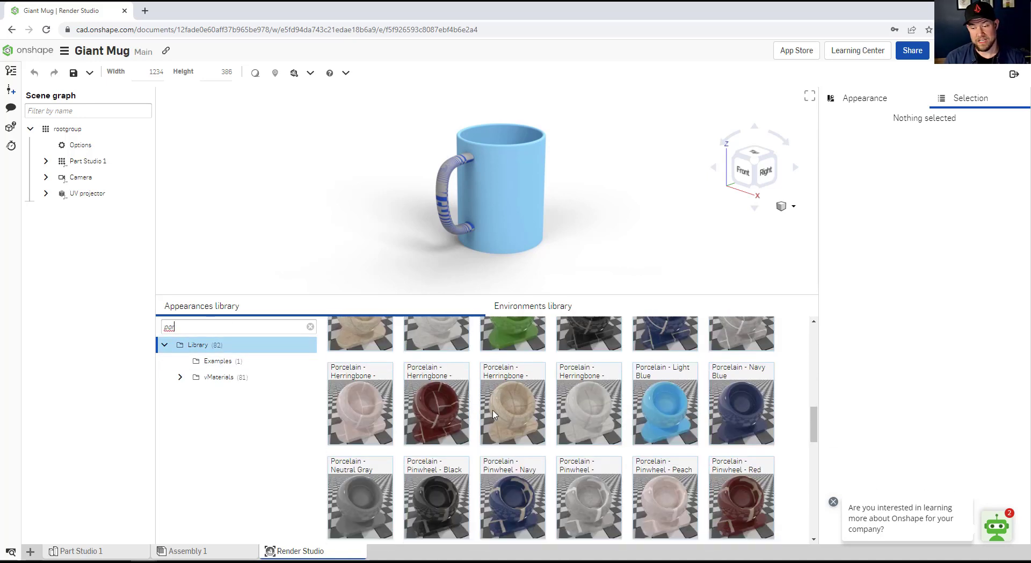
{"action": "scroll", "coordinate": [537, 424], "scroll_direction": "down", "scroll_amount": 4}
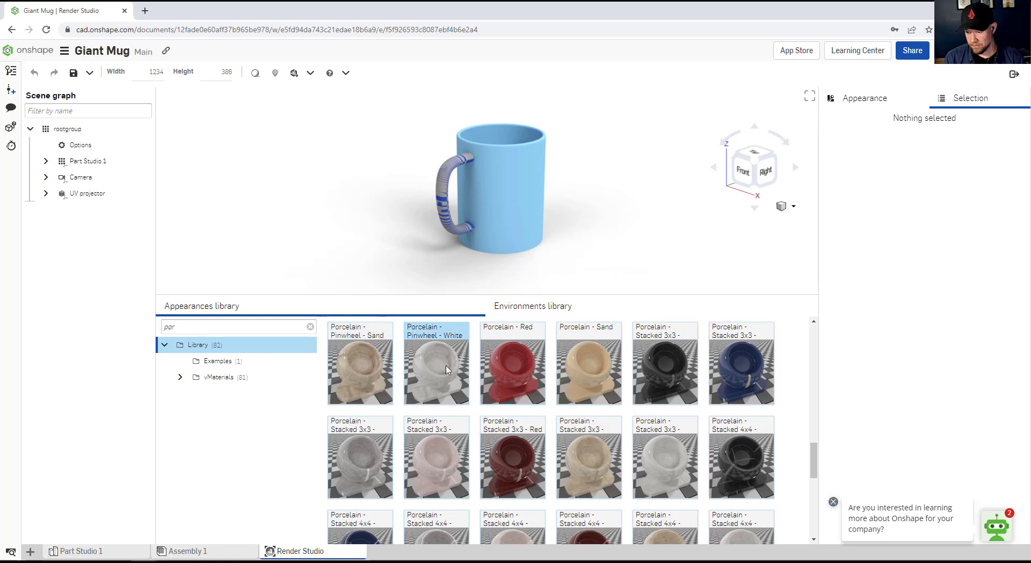
{"action": "scroll", "coordinate": [354, 419], "scroll_direction": "up", "scroll_amount": 2}
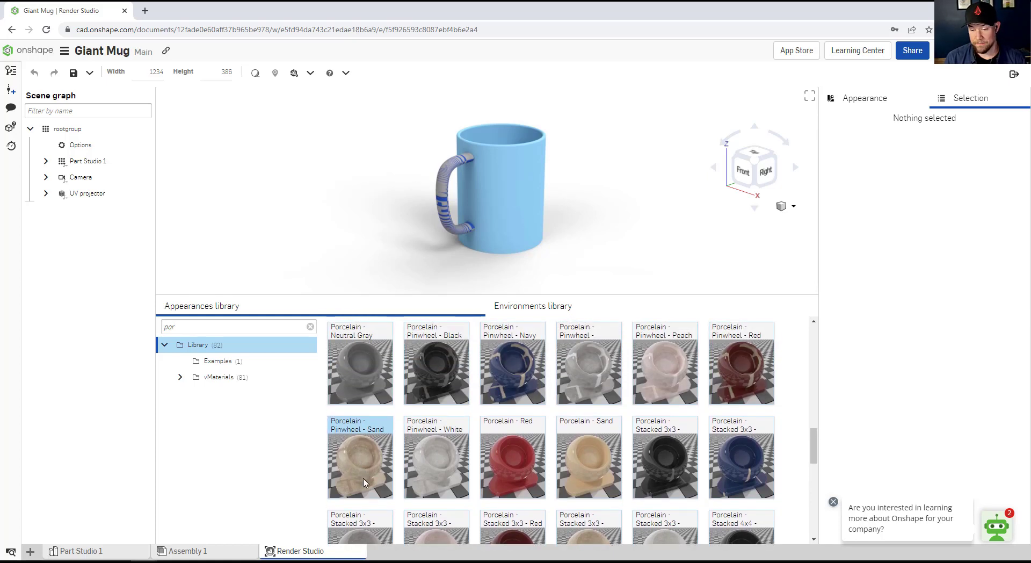
Assign the Porcelain - Pinwheel - Sand appearance to the mug body and handle parts, with Part 3 hidden.
{"action": "left_click_drag", "start_coordinate": [363, 473], "coordinate": [516, 192]}
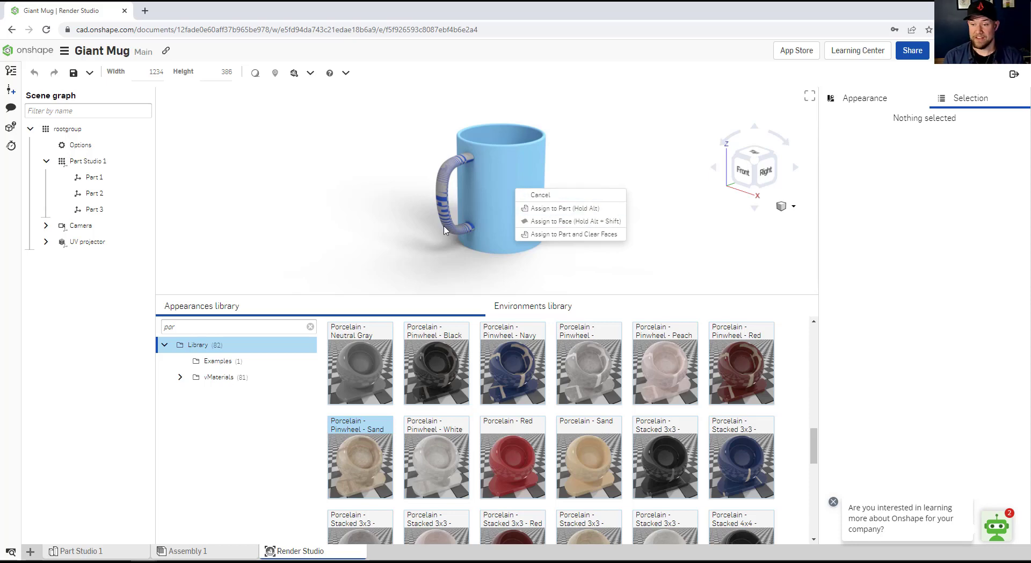
{"action": "left_click", "coordinate": [565, 209]}
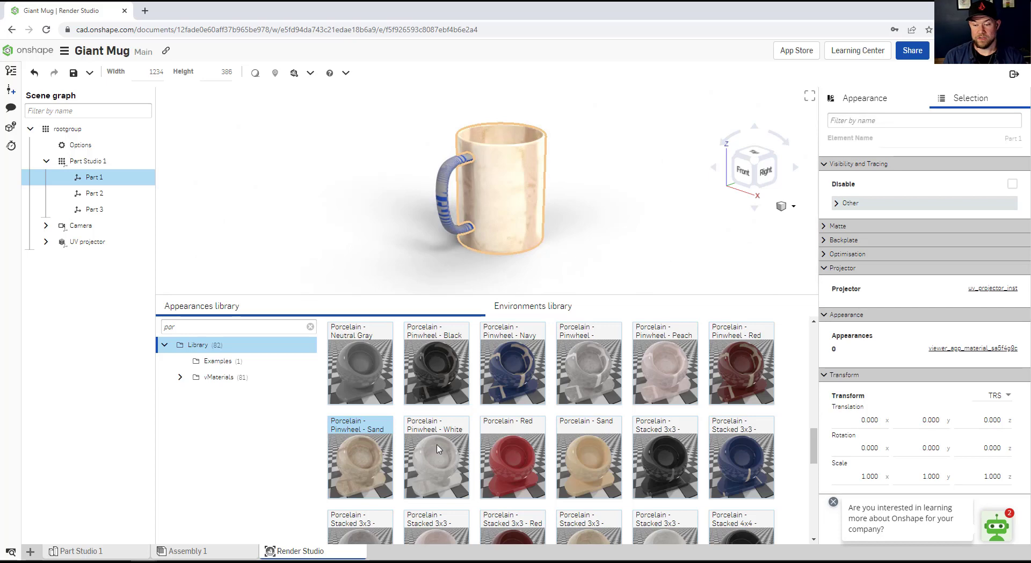
{"action": "left_click_drag", "start_coordinate": [368, 461], "coordinate": [442, 189]}
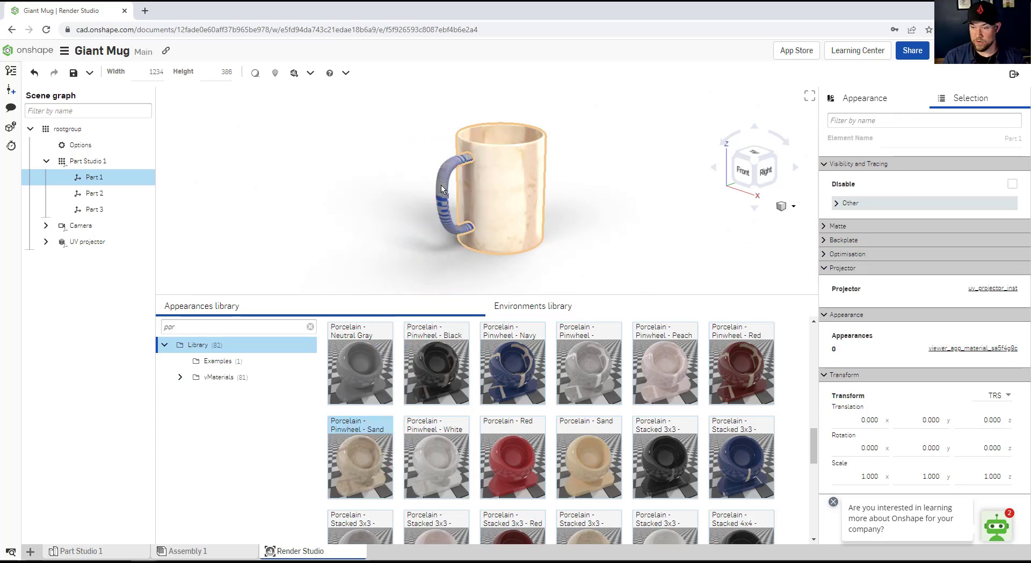
{"action": "left_click", "coordinate": [569, 189]}
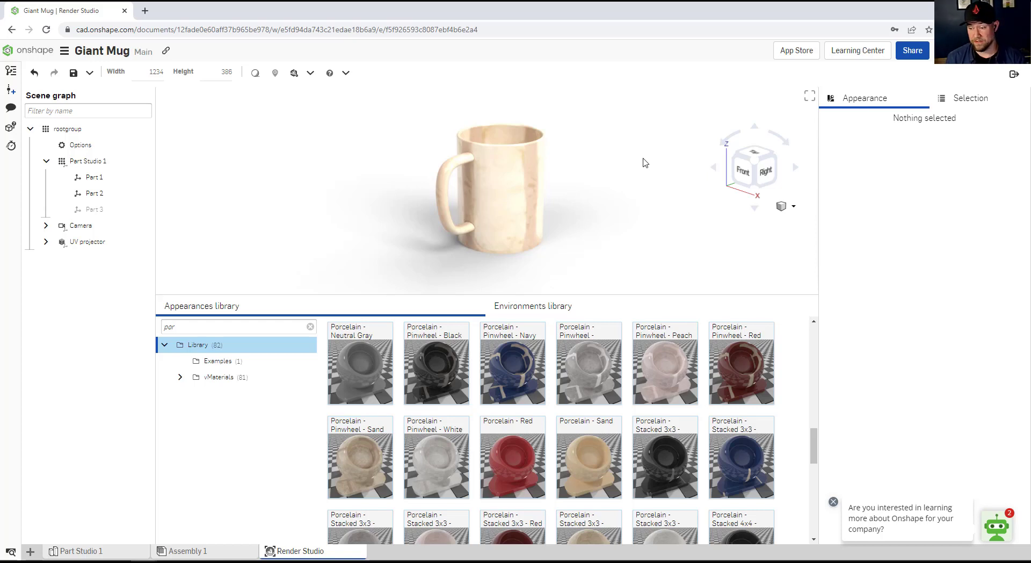
Set the x and y scale of the mug body's pinwheel sand appearance to 0.2.
{"action": "left_click", "coordinate": [535, 183]}
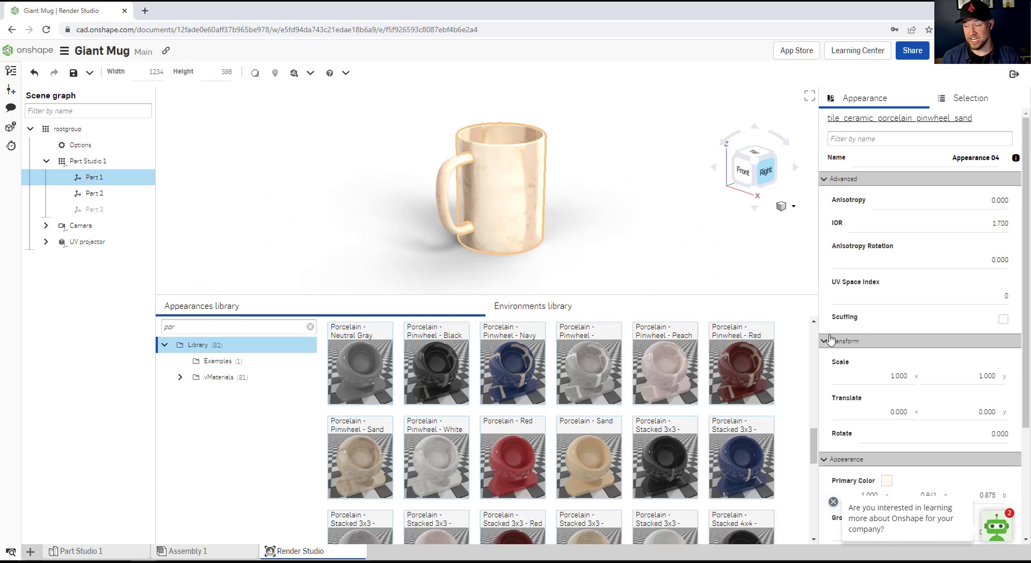
{"action": "scroll", "coordinate": [853, 370], "scroll_direction": "down", "scroll_amount": 1}
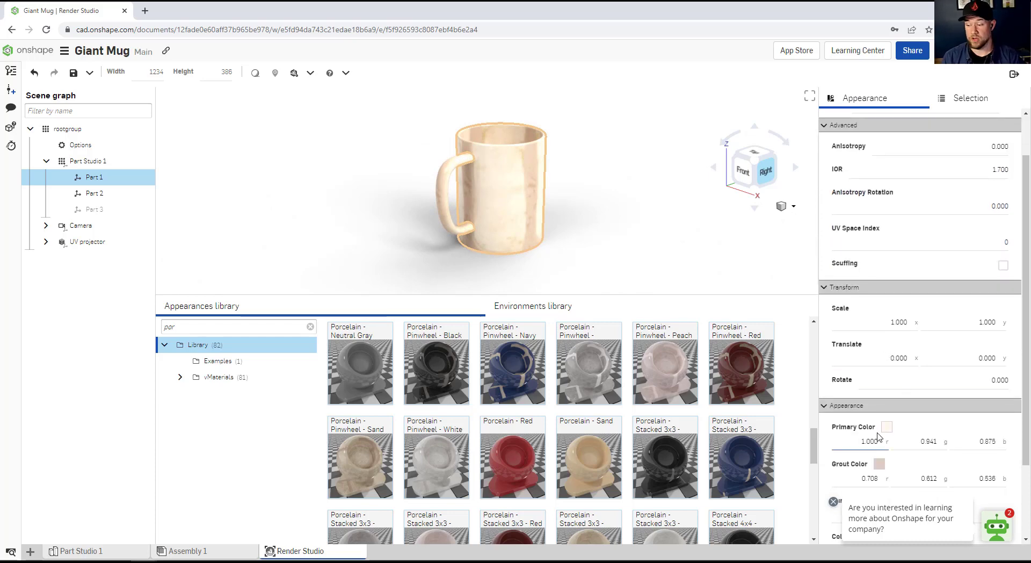
{"action": "scroll", "coordinate": [881, 434], "scroll_direction": "down", "scroll_amount": 1}
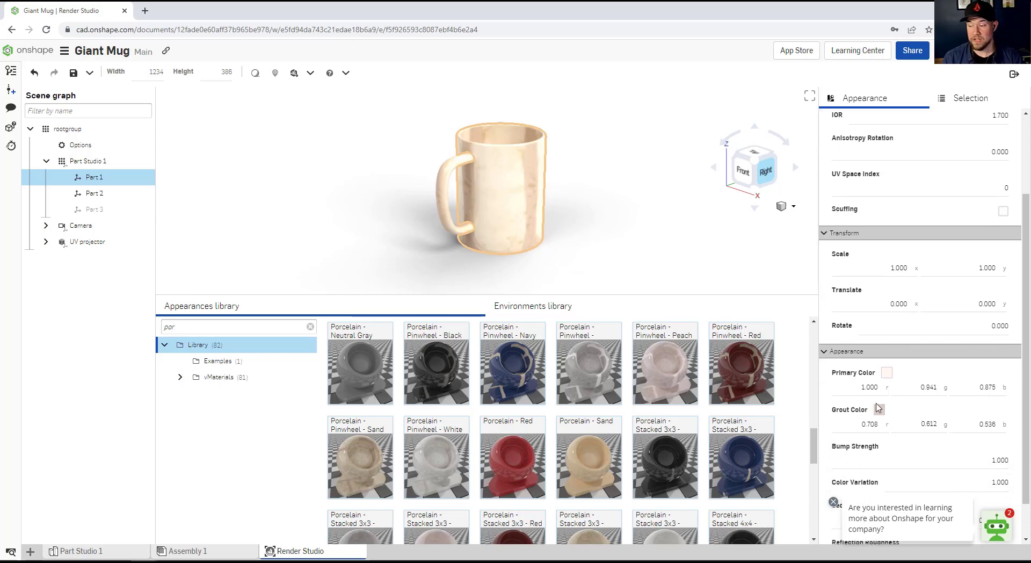
{"action": "scroll", "coordinate": [875, 419], "scroll_direction": "down", "scroll_amount": 1}
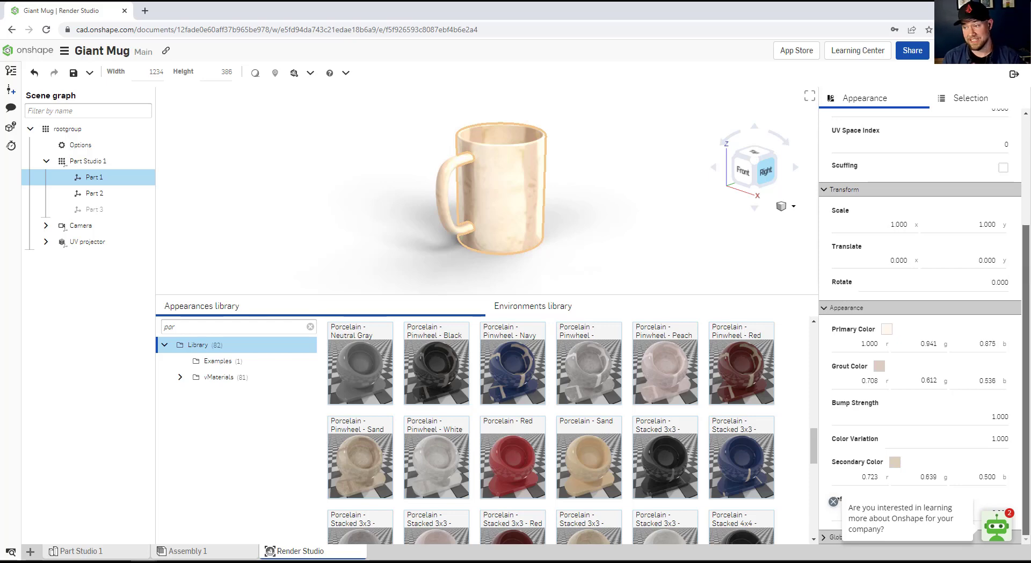
{"action": "scroll", "coordinate": [918, 300], "scroll_direction": "up", "scroll_amount": 3}
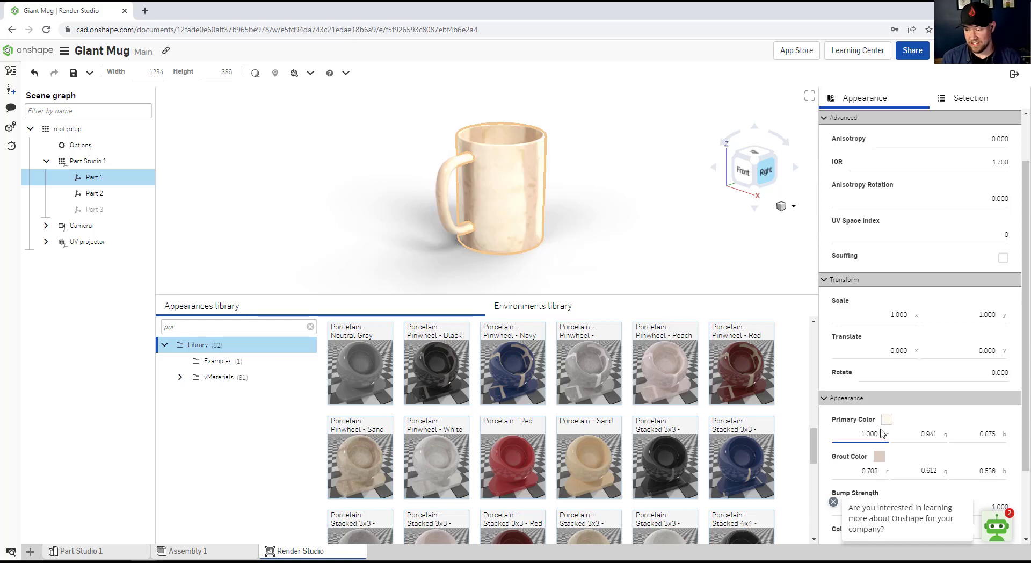
{"action": "left_click", "coordinate": [907, 314]}
{"action": "left_click_drag", "start_coordinate": [905, 315], "coordinate": [871, 316]}
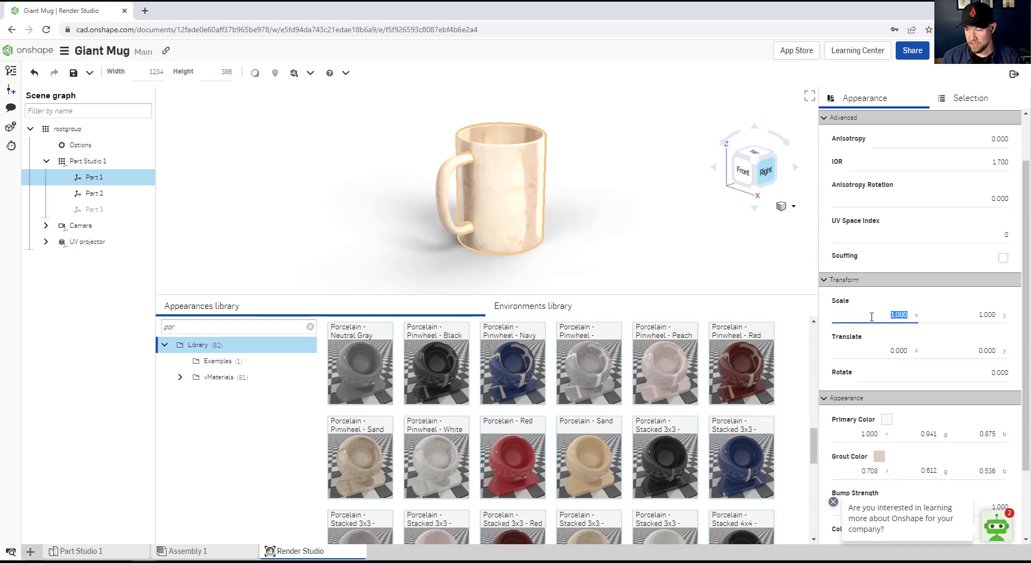
{"action": "key", "text": "BackSpace"}
{"action": "left_click", "coordinate": [990, 314]}
{"action": "key", "text": "Tab"}
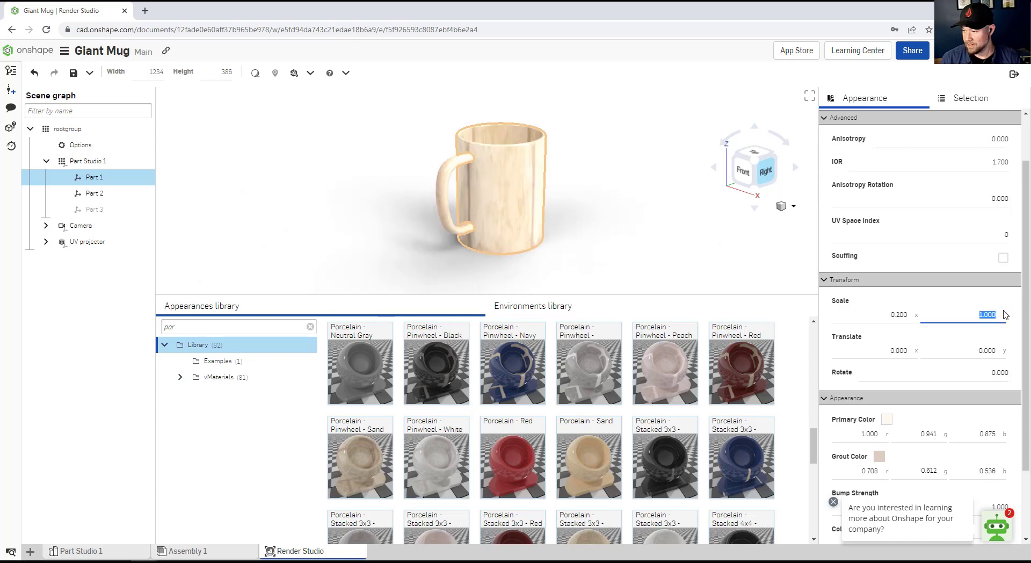
{"action": "type", "text": ".2"}
Reduce the pinwheel sand appearance's x and y scale to 0.1 and clear the selection.
{"action": "left_click", "coordinate": [881, 315]}
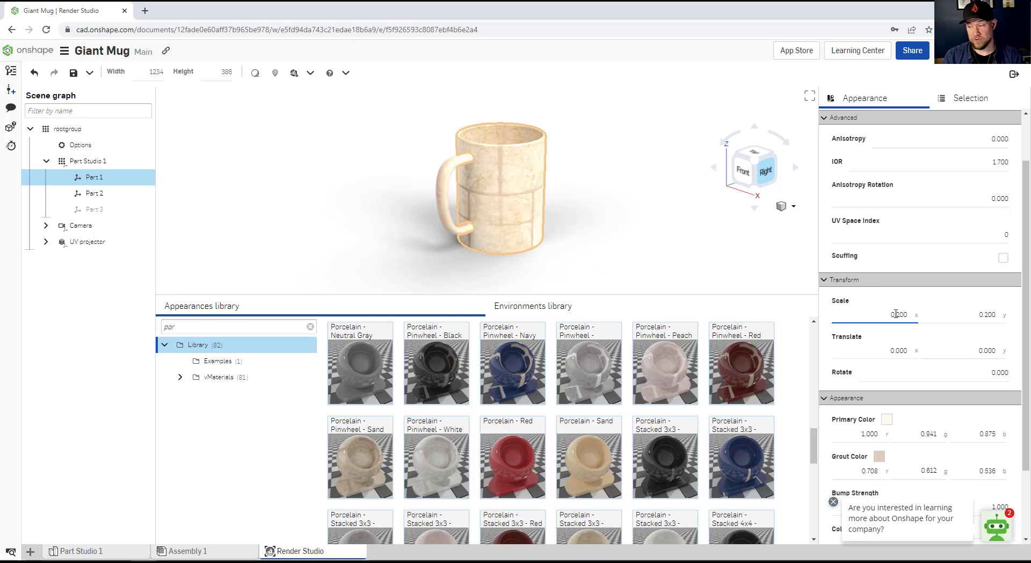
{"action": "type", "text": "1"}
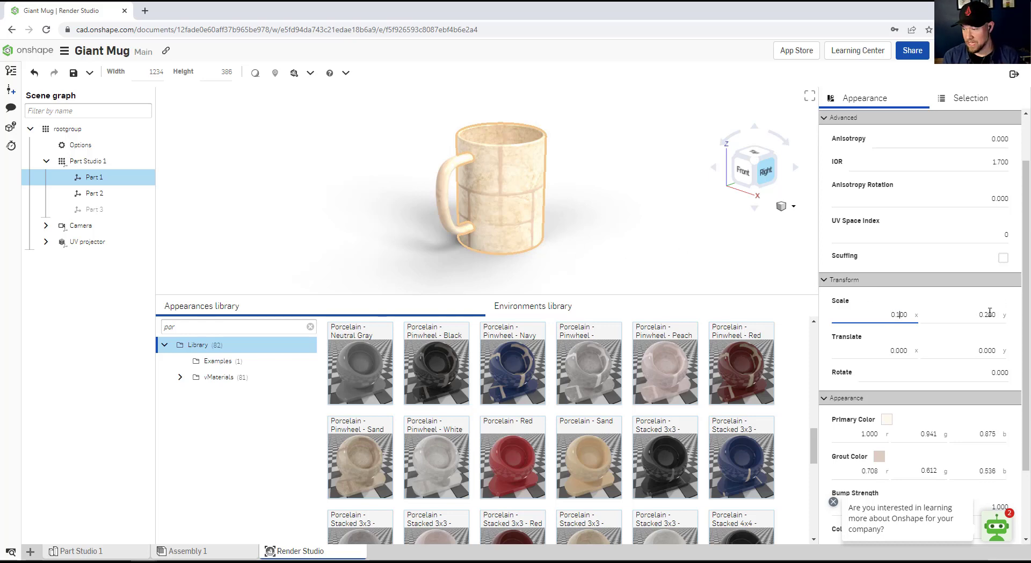
{"action": "left_click", "coordinate": [986, 314]}
{"action": "left_click_drag", "start_coordinate": [985, 315], "coordinate": [989, 314]}
{"action": "type", "text": "1"}
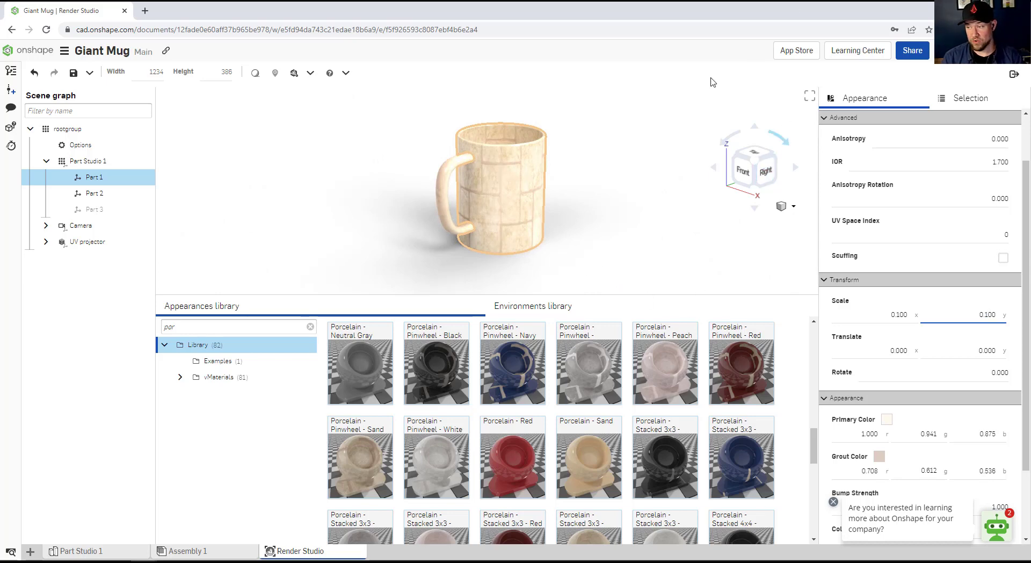
{"action": "left_click", "coordinate": [271, 183]}
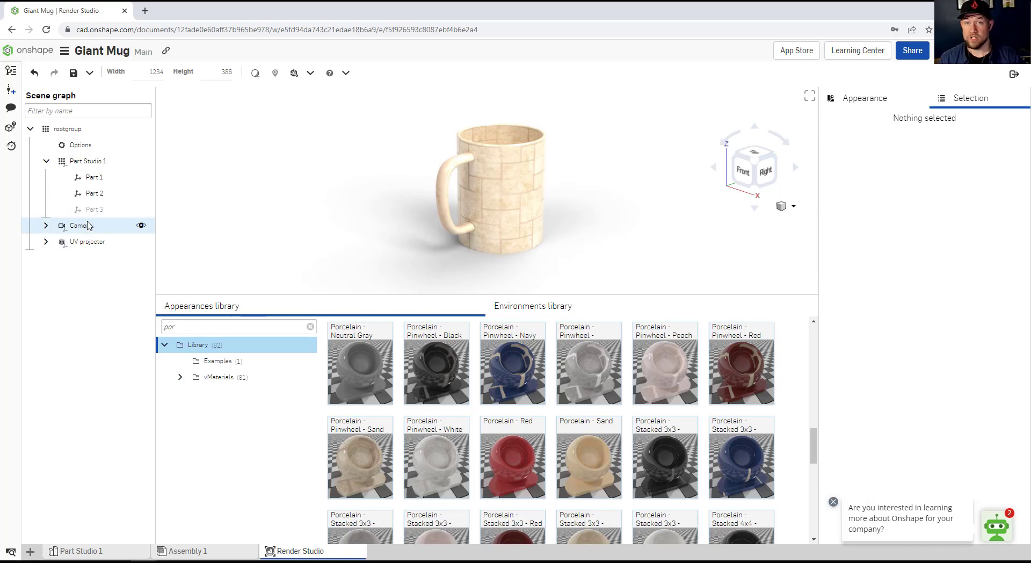
Assign the Porcelain Floral - Blue and Silver appearance to the mug body and the handle.
{"action": "scroll", "coordinate": [585, 417], "scroll_direction": "down", "scroll_amount": 2}
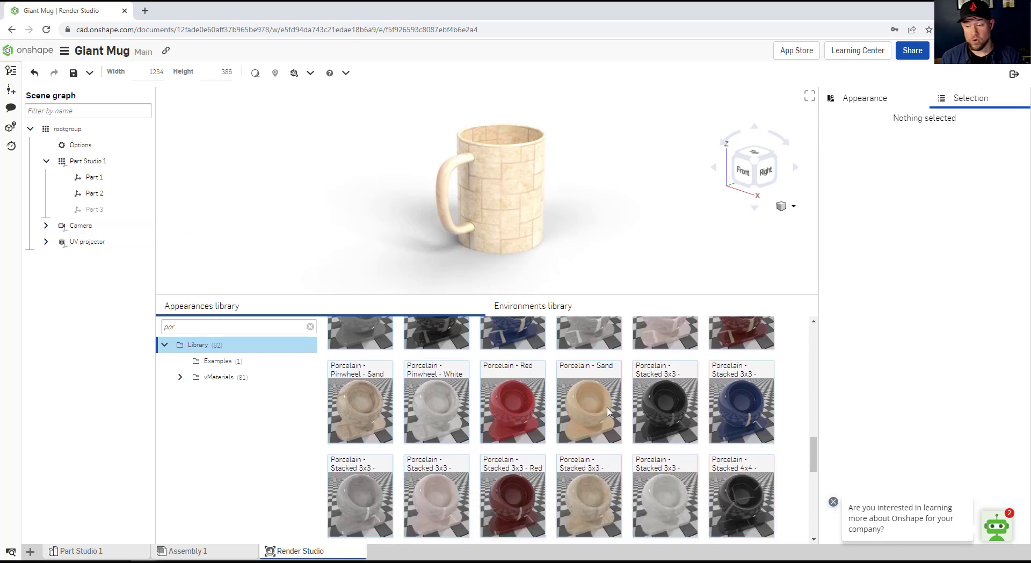
{"action": "scroll", "coordinate": [586, 417], "scroll_direction": "down", "scroll_amount": 8}
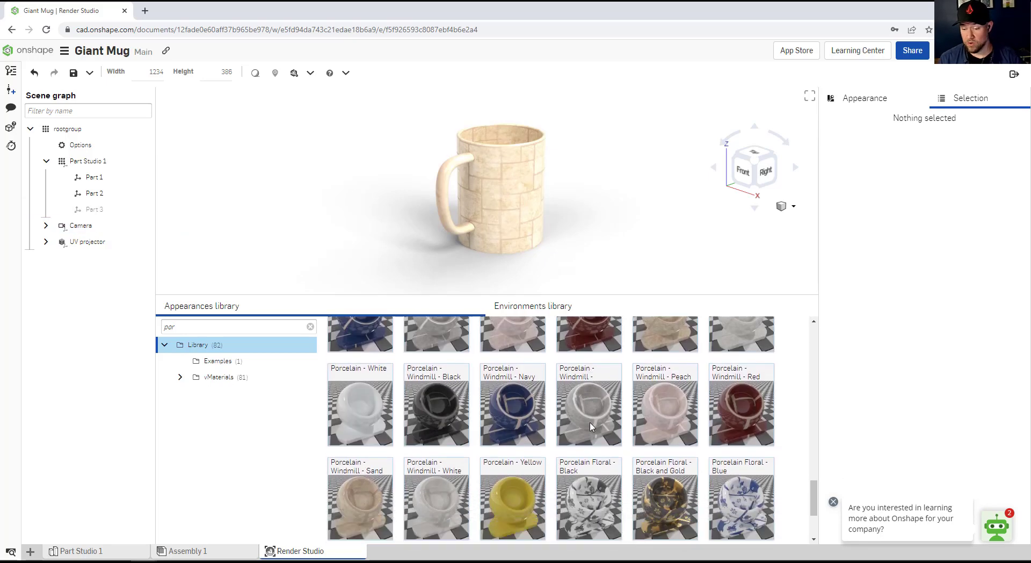
{"action": "scroll", "coordinate": [583, 427], "scroll_direction": "down", "scroll_amount": 3}
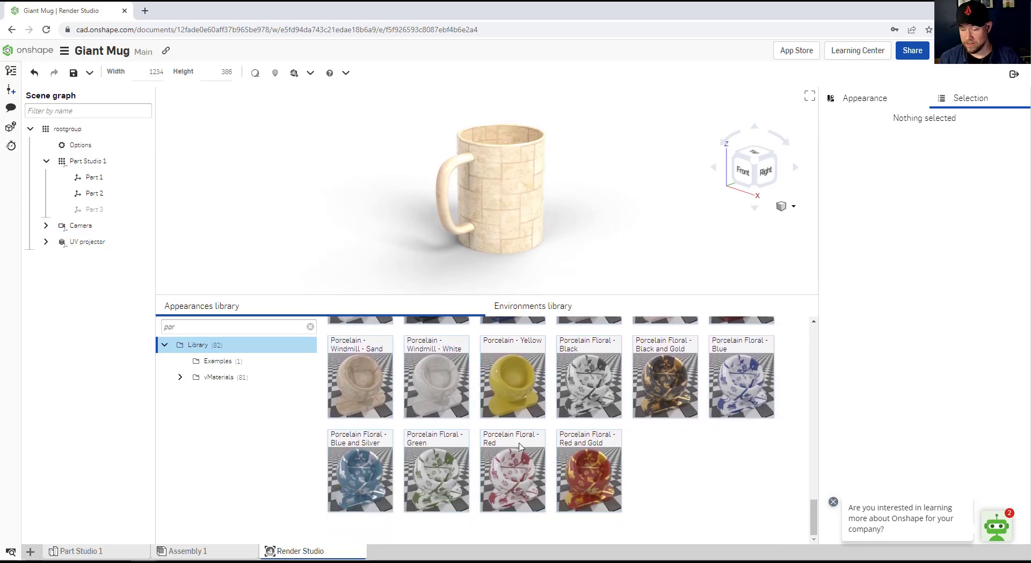
{"action": "left_click", "coordinate": [355, 479]}
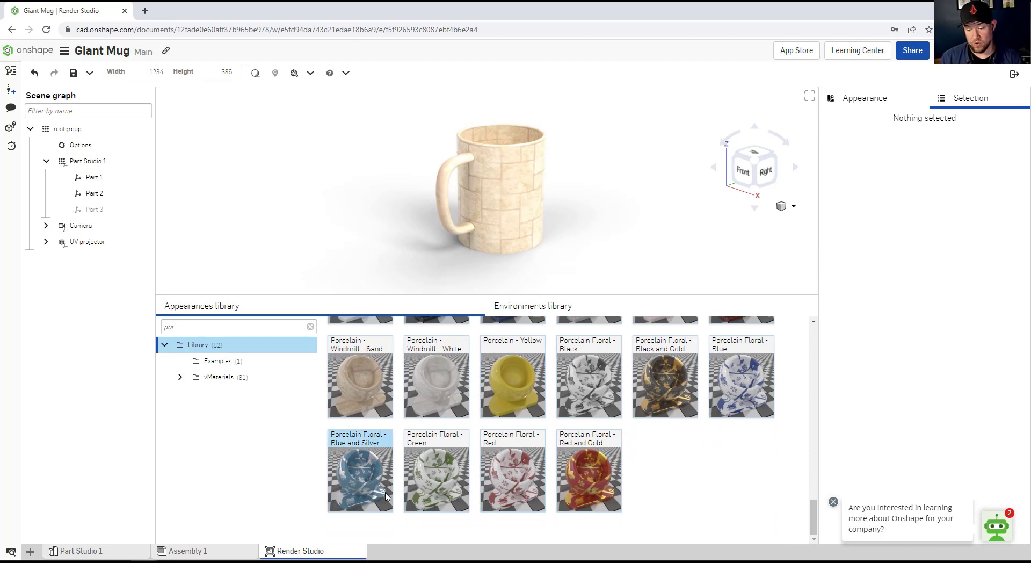
{"action": "left_click_drag", "start_coordinate": [354, 480], "coordinate": [499, 208]}
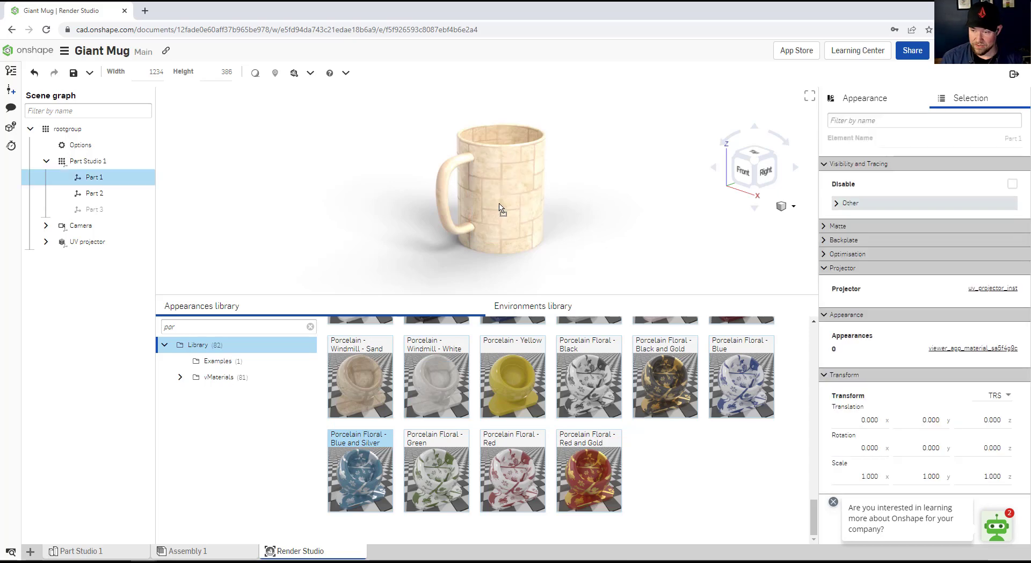
{"action": "left_click_drag", "start_coordinate": [360, 481], "coordinate": [446, 180]}
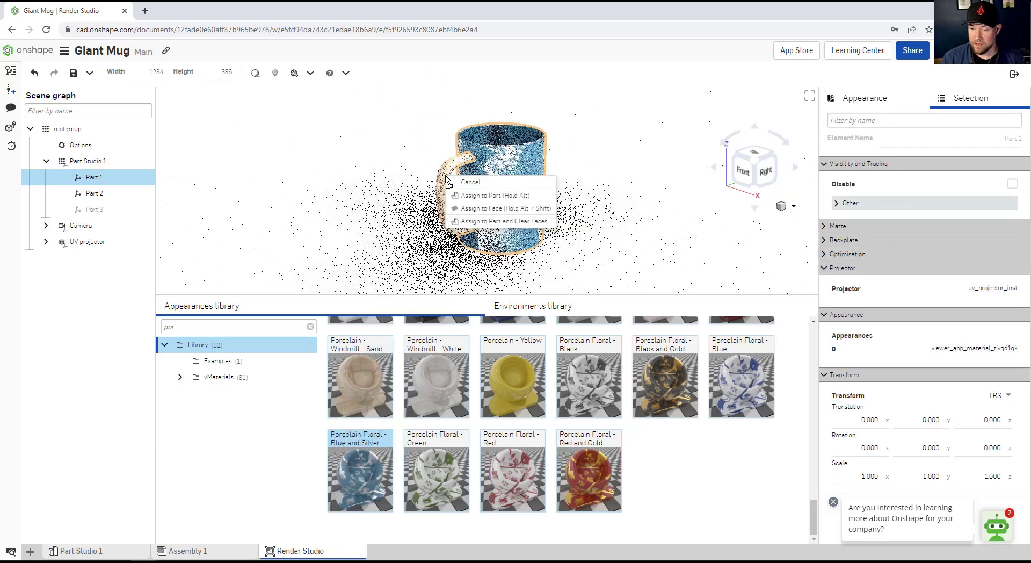
{"action": "left_click", "coordinate": [478, 197]}
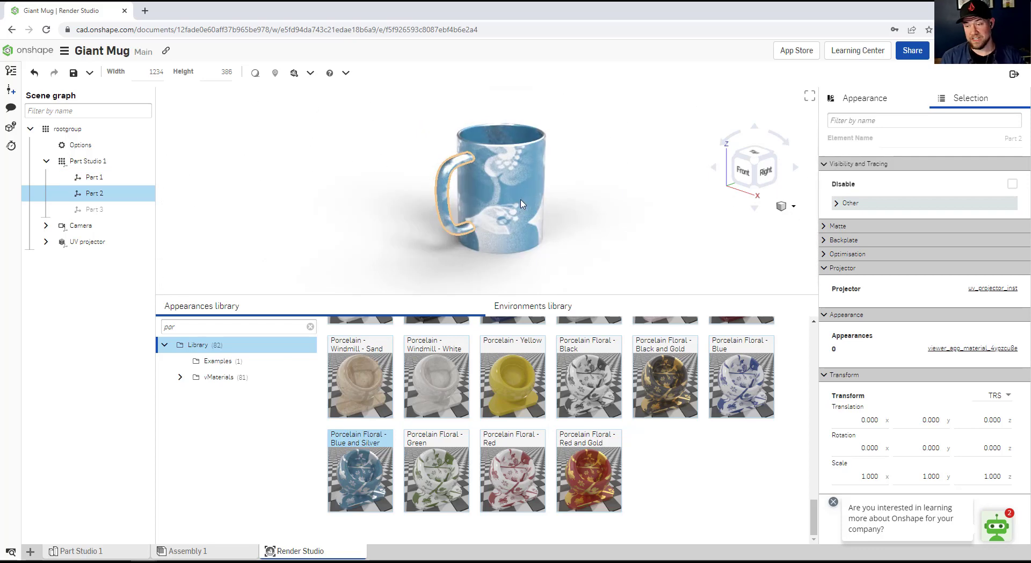
{"action": "left_click", "coordinate": [522, 204]}
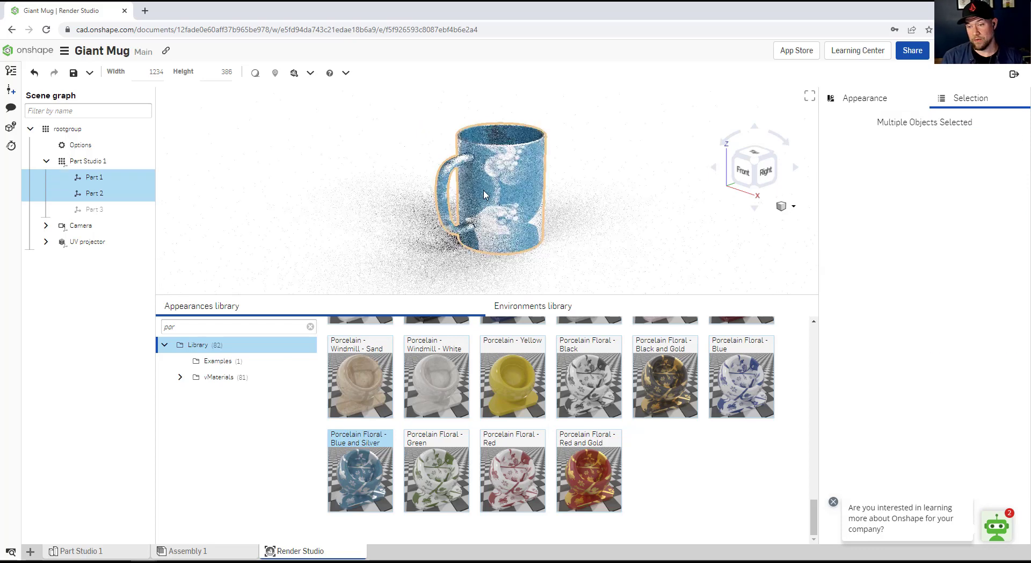
{"action": "left_click", "coordinate": [590, 196]}
Set the x and y scale of the mug body's Porcelain Floral - Blue and Silver appearance to 0.2.
{"action": "left_click", "coordinate": [528, 188]}
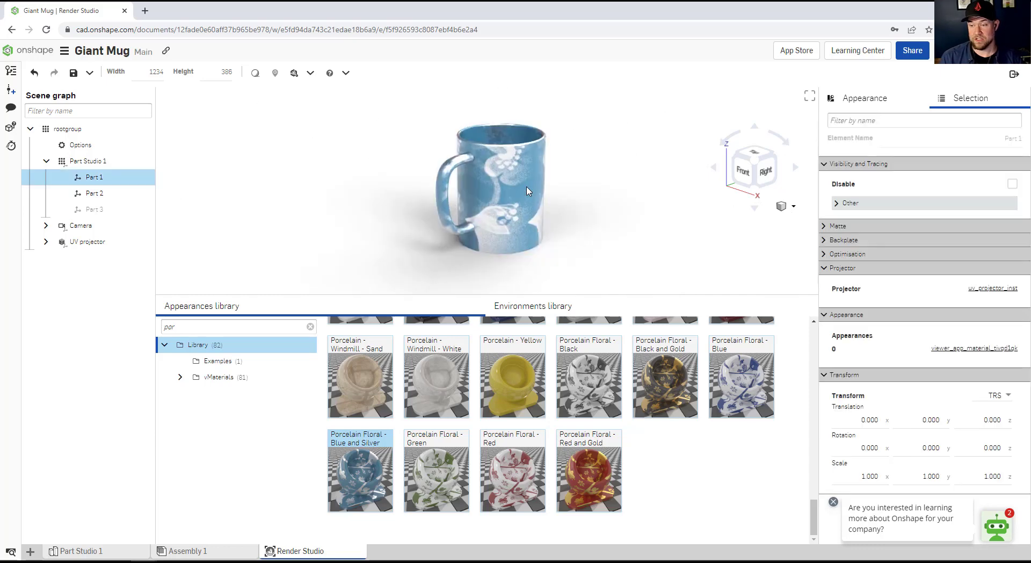
{"action": "left_click", "coordinate": [876, 100]}
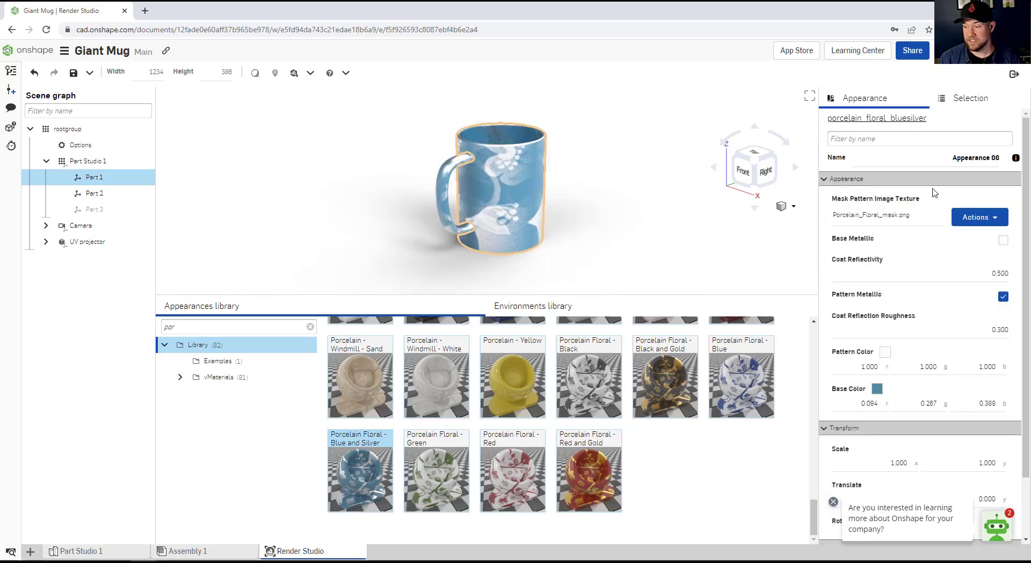
{"action": "scroll", "coordinate": [877, 327], "scroll_direction": "down", "scroll_amount": 1}
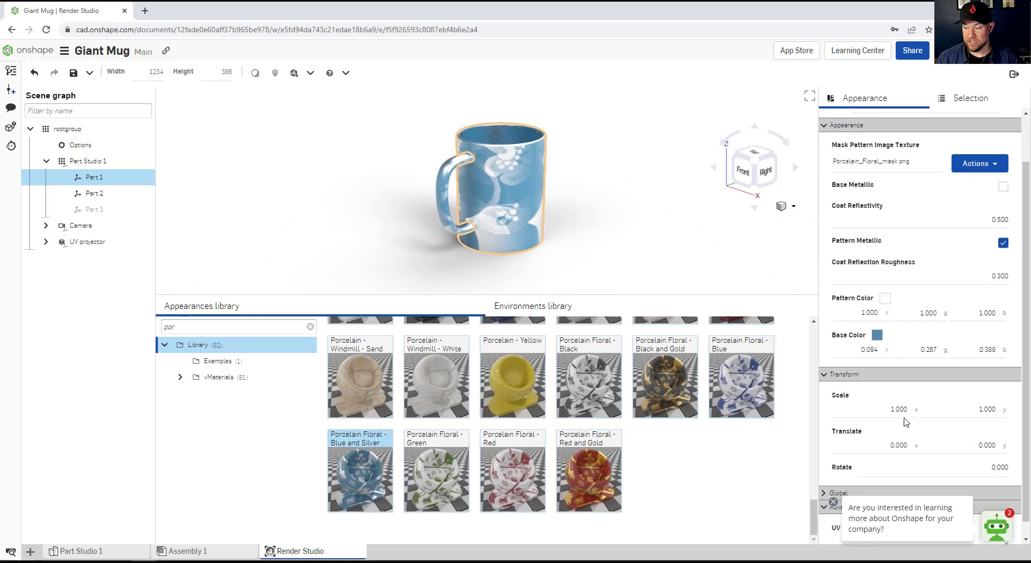
{"action": "left_click", "coordinate": [923, 409]}
{"action": "double_click", "coordinate": [925, 409]}
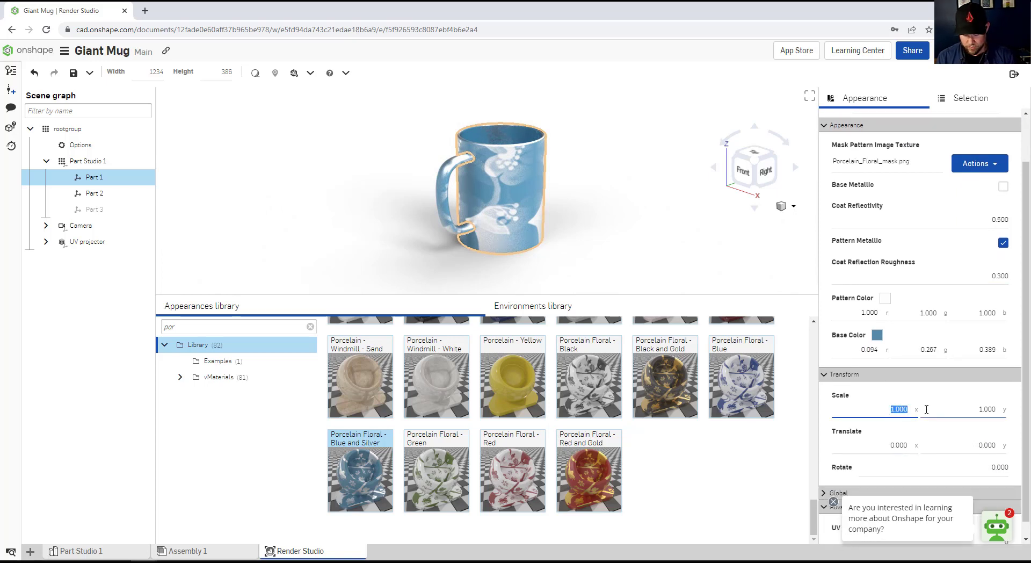
{"action": "type", "text": "2"}
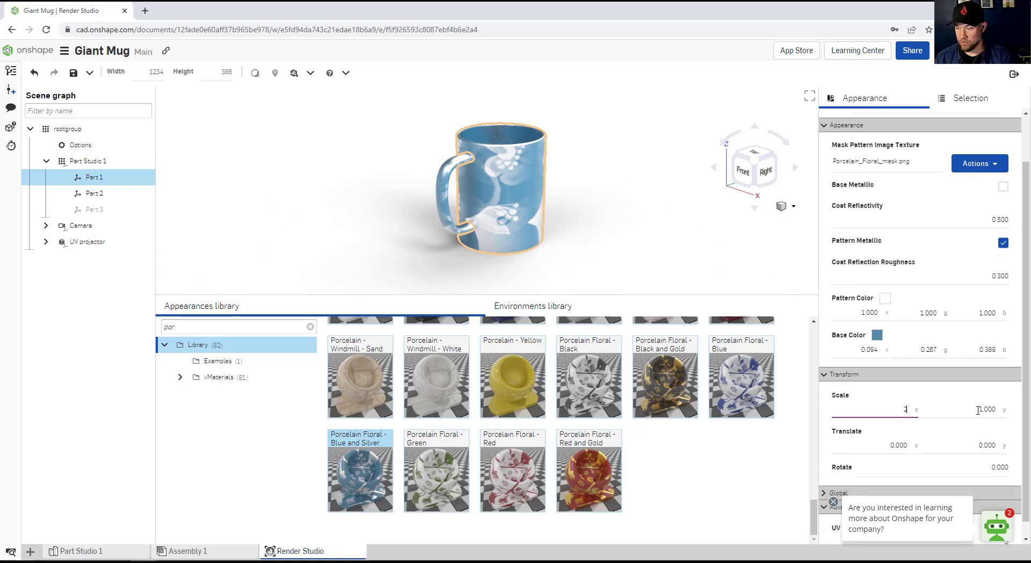
{"action": "key", "text": "Tab"}
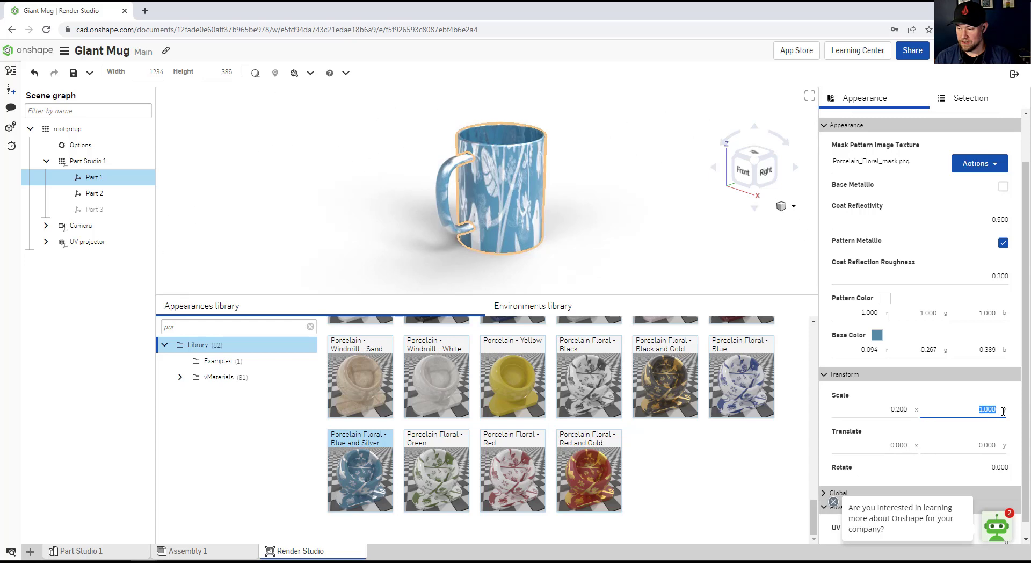
{"action": "type", "text": ".2"}
{"action": "left_click", "coordinate": [879, 414]}
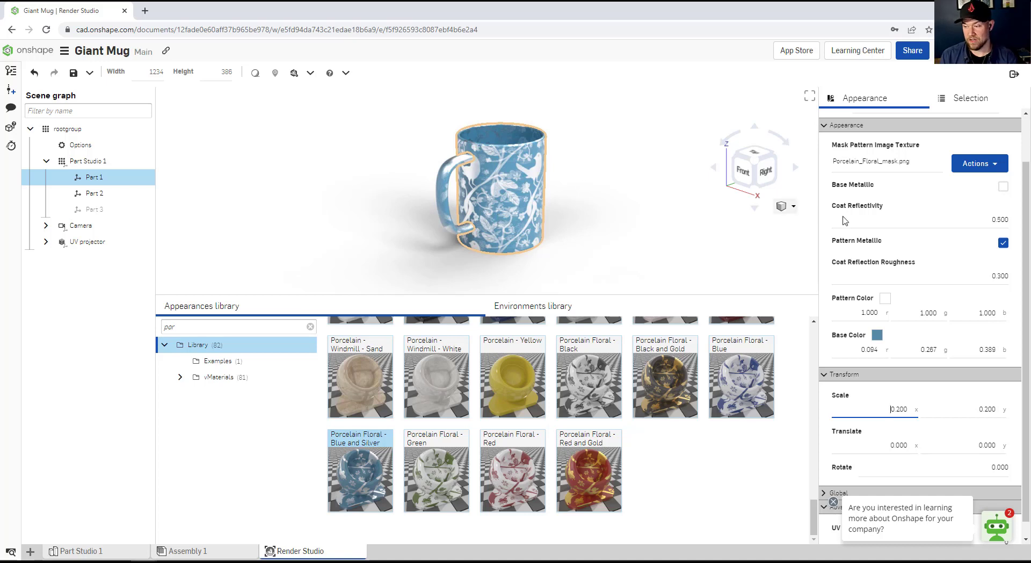
Examine the floral appearance's parameters, the scene's rendering options, the render output choices and the camera's tone mapping settings.
{"action": "scroll", "coordinate": [935, 294], "scroll_direction": "up", "scroll_amount": 1}
{"action": "scroll", "coordinate": [935, 294], "scroll_direction": "up", "scroll_amount": 1}
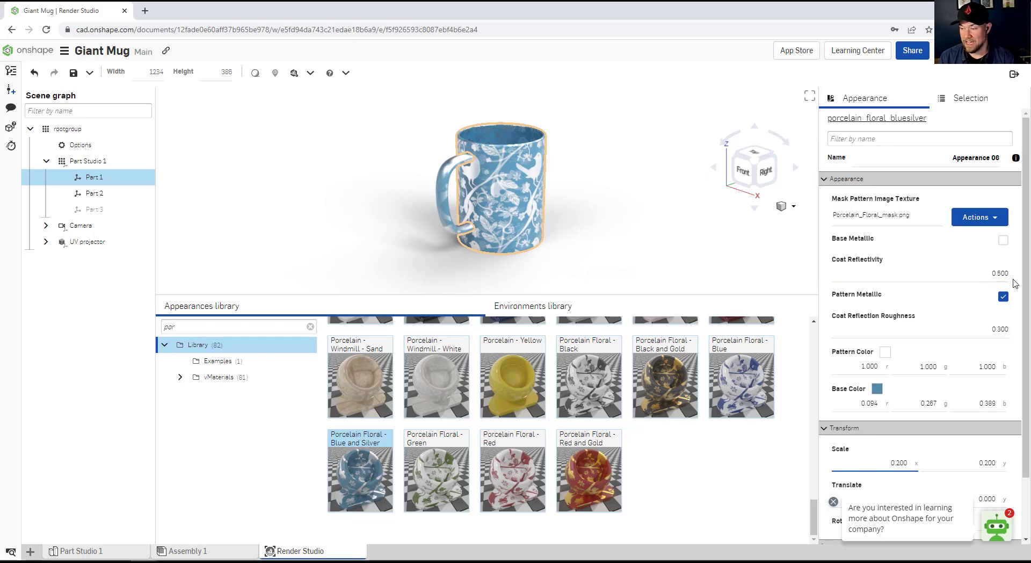
{"action": "scroll", "coordinate": [1027, 322], "scroll_direction": "down", "scroll_amount": 2}
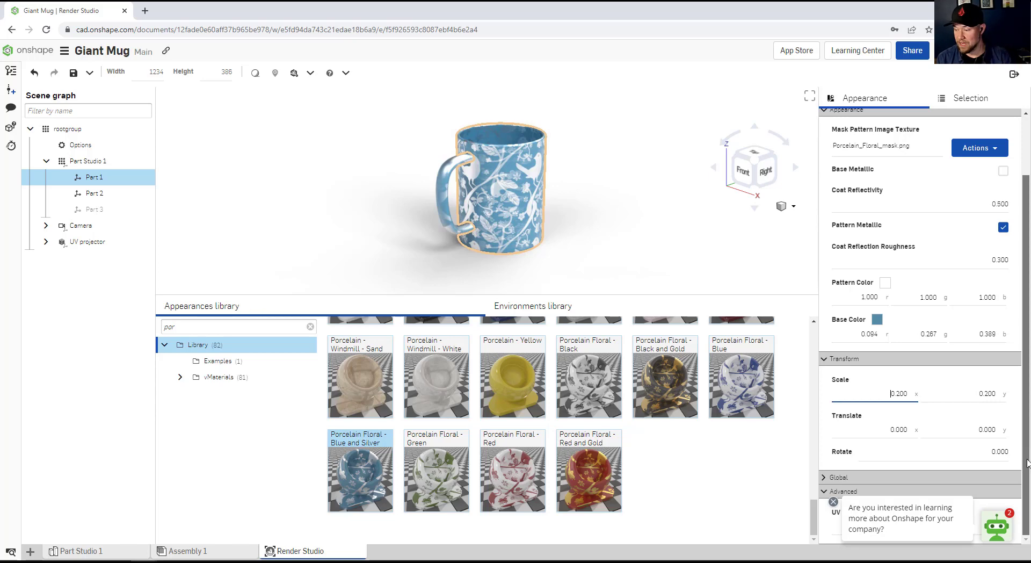
{"action": "scroll", "coordinate": [1027, 379], "scroll_direction": "up", "scroll_amount": 2}
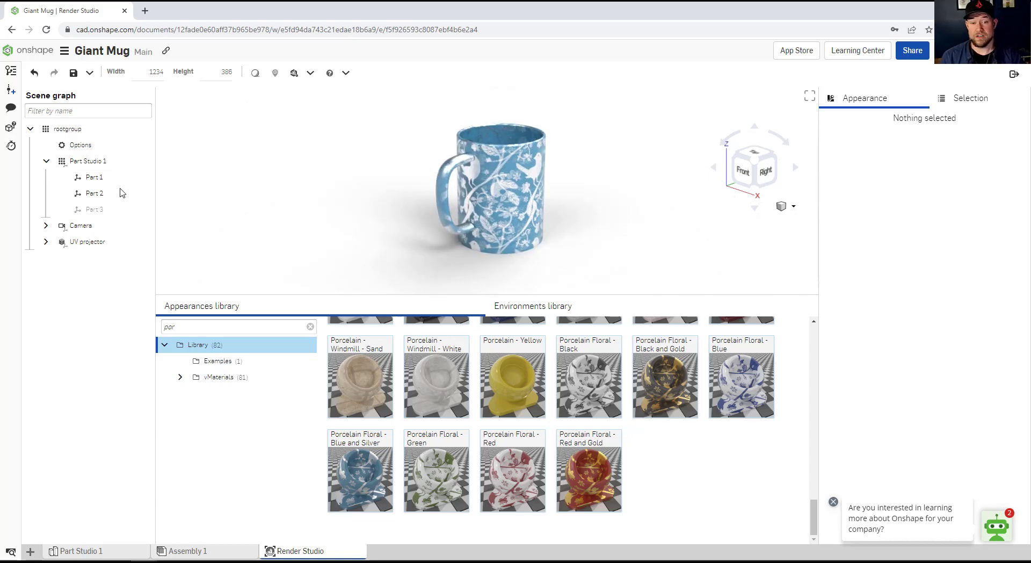
{"action": "left_click", "coordinate": [81, 144]}
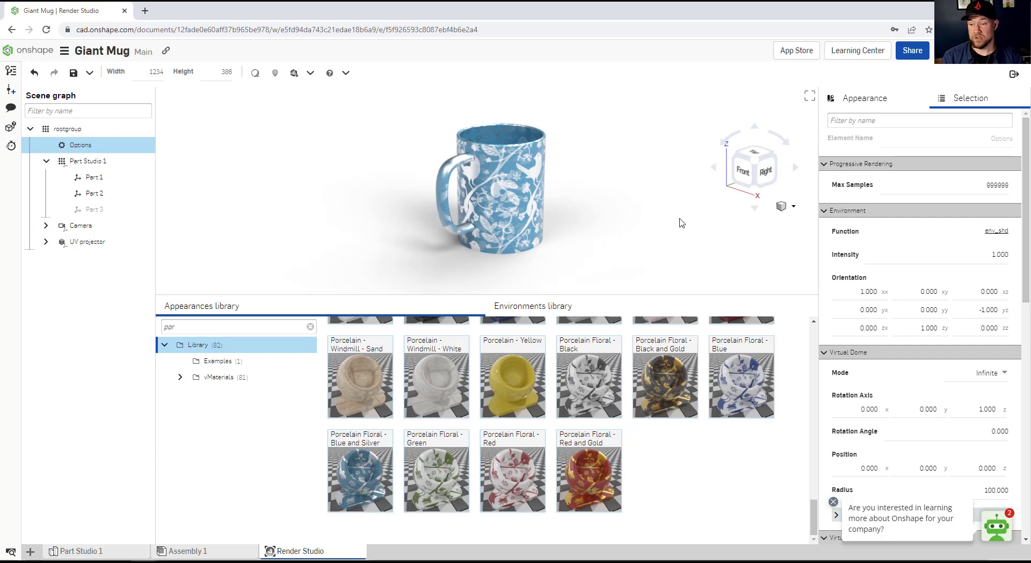
{"action": "left_click_drag", "start_coordinate": [1025, 214], "coordinate": [1025, 216]}
{"action": "left_click_drag", "start_coordinate": [1025, 216], "coordinate": [1030, 391]}
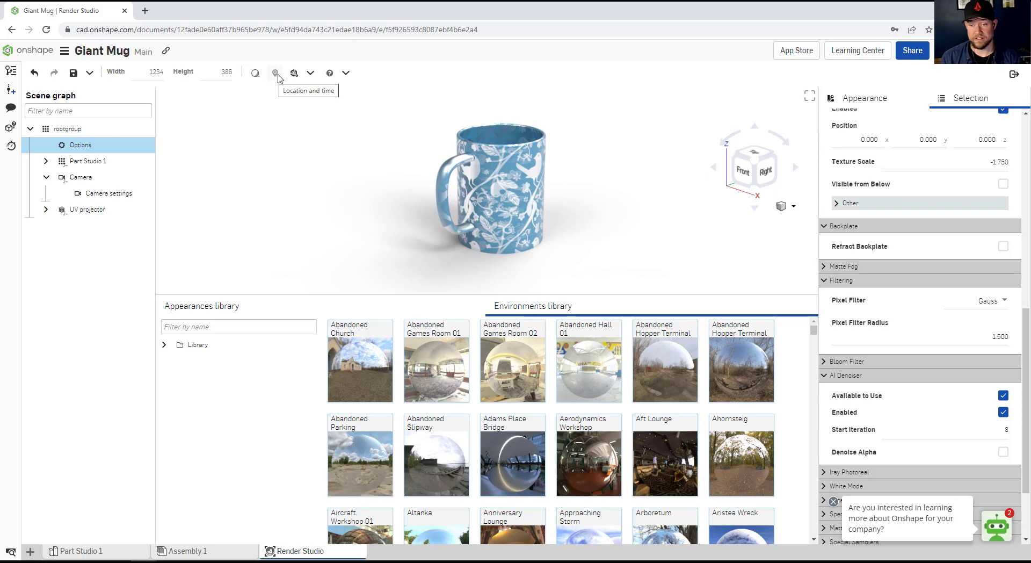
{"action": "left_click", "coordinate": [310, 74]}
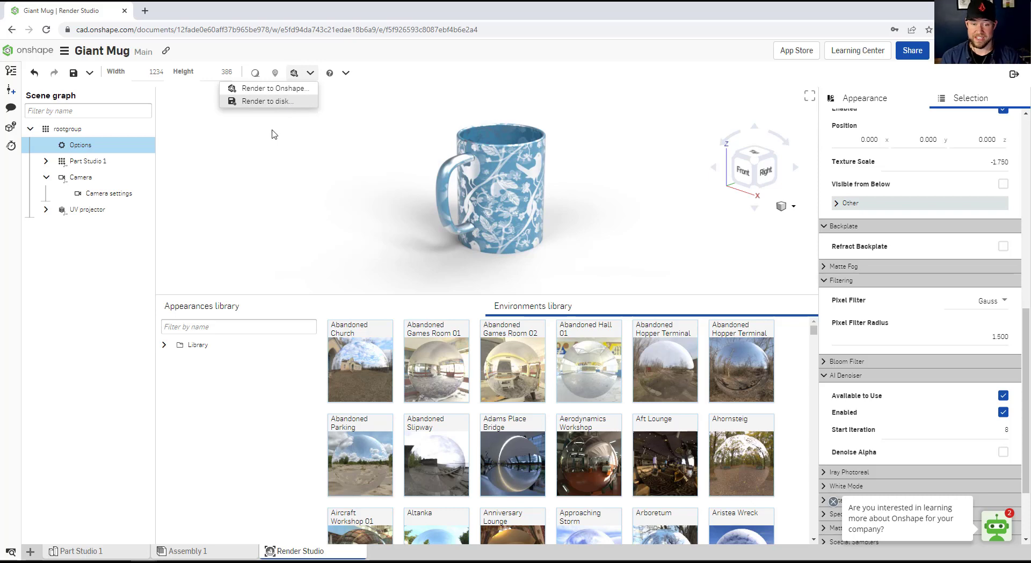
{"action": "left_click", "coordinate": [81, 178]}
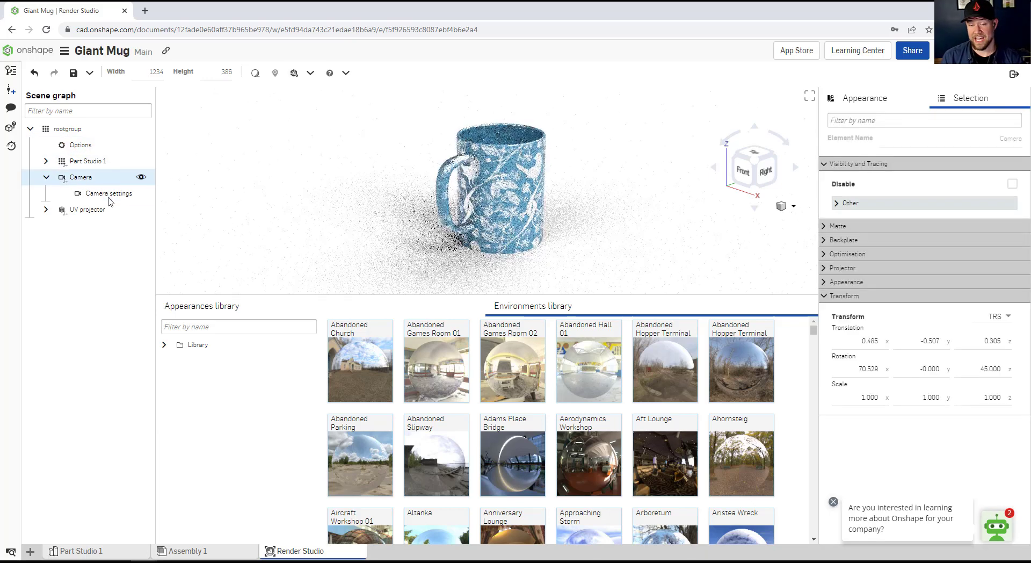
{"action": "left_click", "coordinate": [109, 194]}
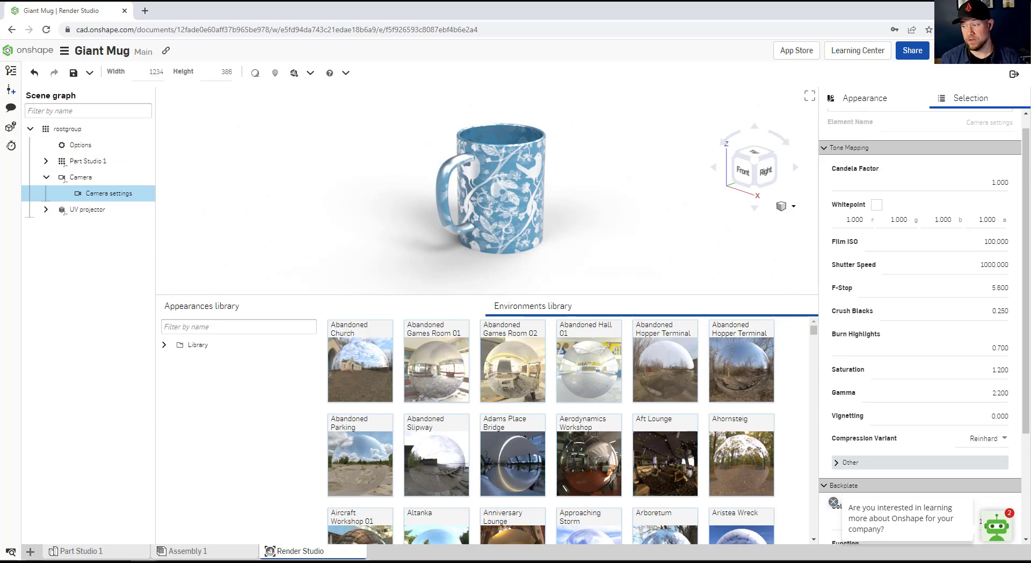
{"action": "scroll", "coordinate": [1029, 225], "scroll_direction": "down", "scroll_amount": 1}
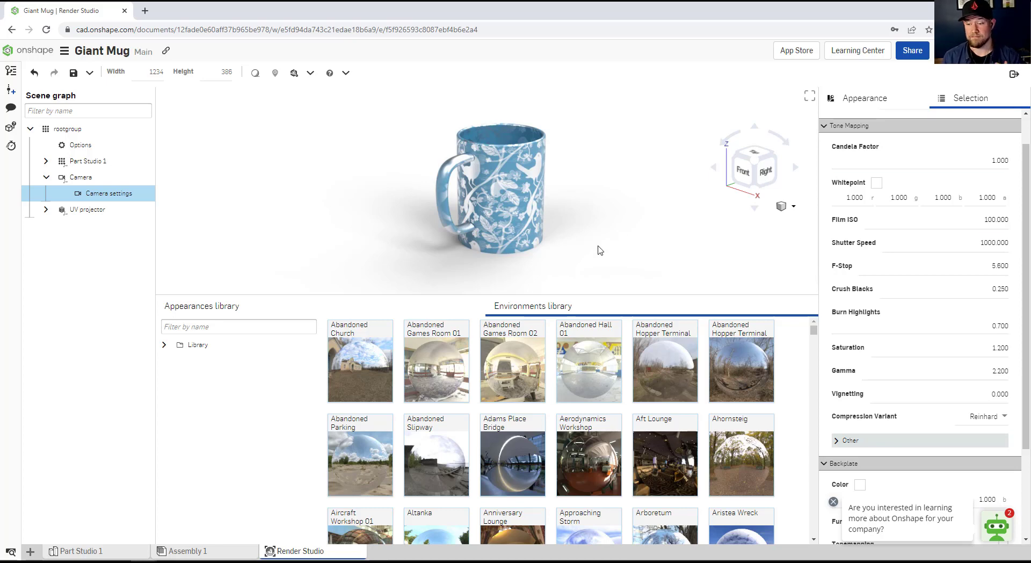
Set the scene's background color to light grey D0D0D0 in the ground shadows and background settings.
{"action": "left_click", "coordinate": [254, 79]}
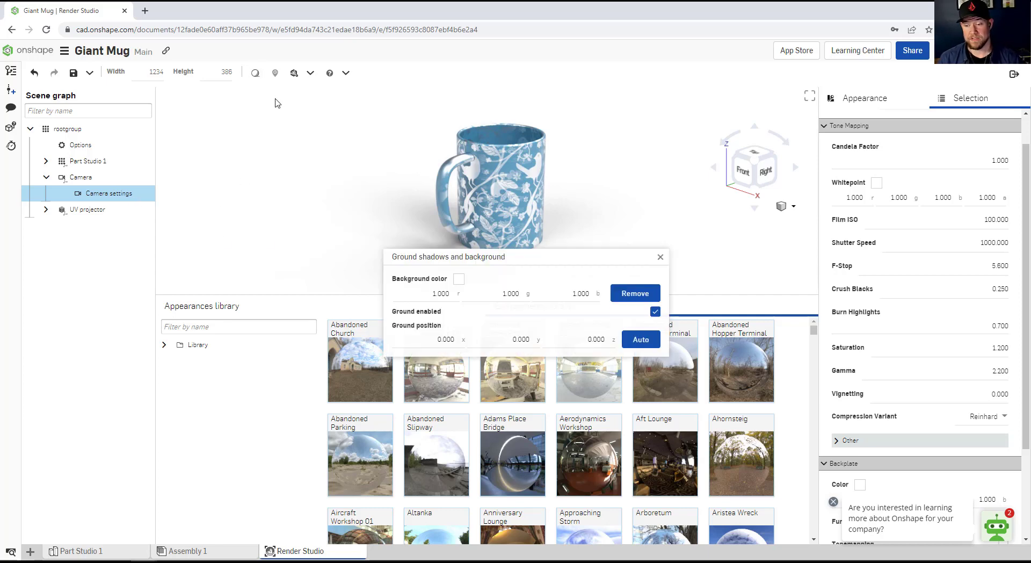
{"action": "left_click", "coordinate": [458, 279]}
{"action": "left_click", "coordinate": [471, 319]}
{"action": "left_click", "coordinate": [457, 317]}
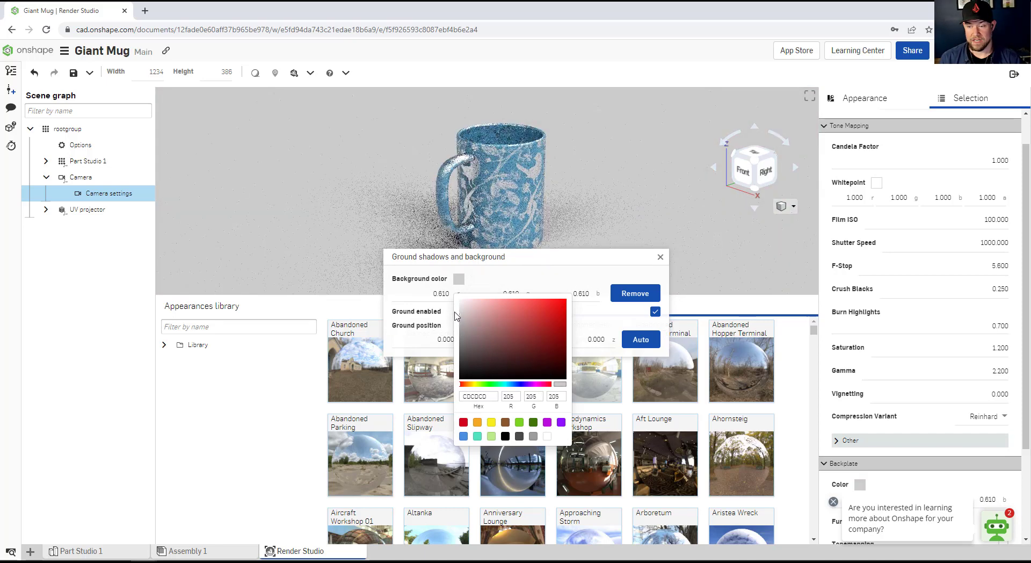
{"action": "left_click", "coordinate": [457, 312]}
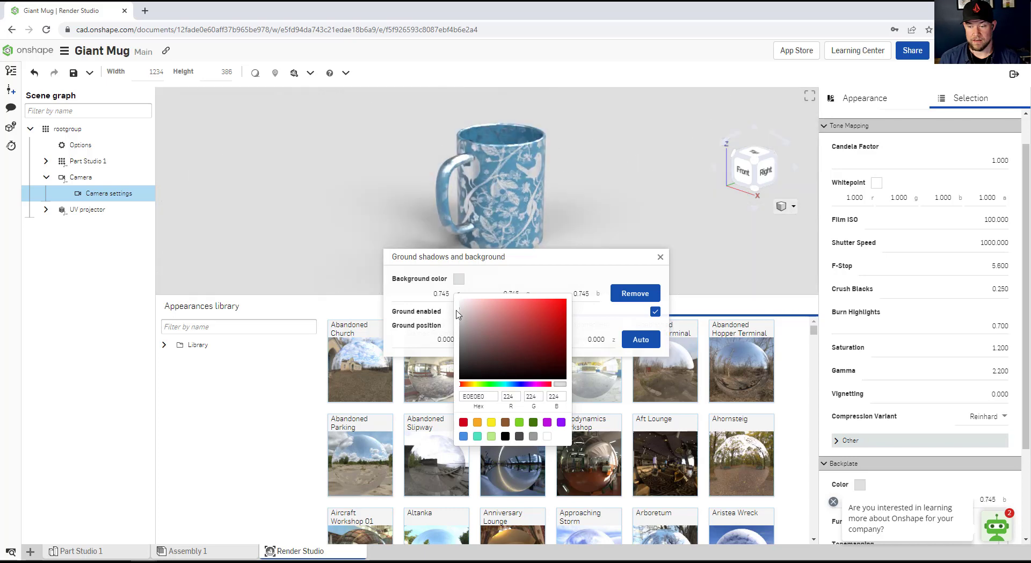
{"action": "left_click", "coordinate": [458, 316]}
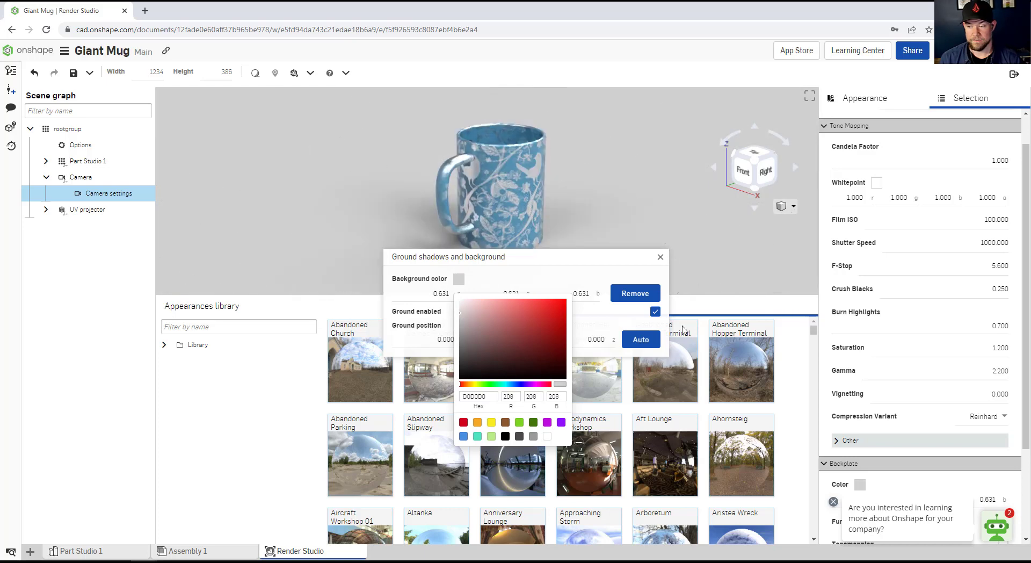
Disable the ground beneath the mug, re-enable it, and close the ground shadows and background settings.
{"action": "left_click_drag", "start_coordinate": [597, 263], "coordinate": [596, 265]}
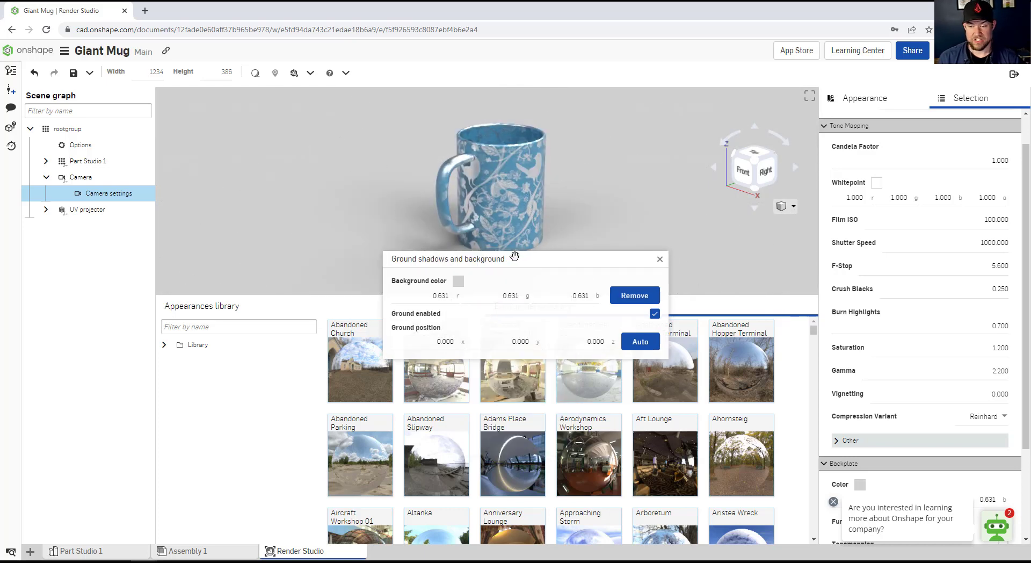
{"action": "left_click_drag", "start_coordinate": [519, 260], "coordinate": [99, 230]}
{"action": "left_click", "coordinate": [293, 284]}
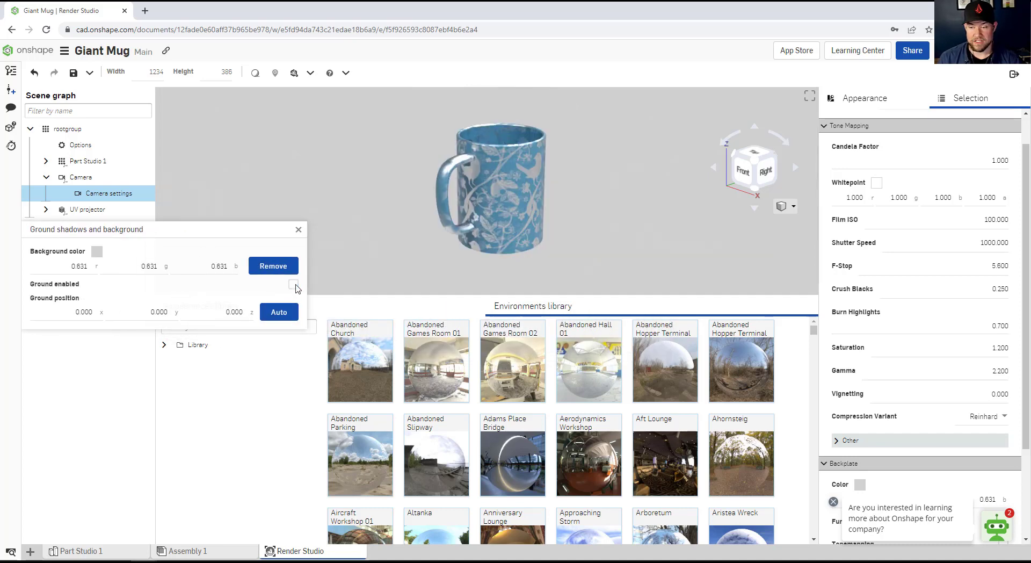
{"action": "left_click", "coordinate": [294, 285]}
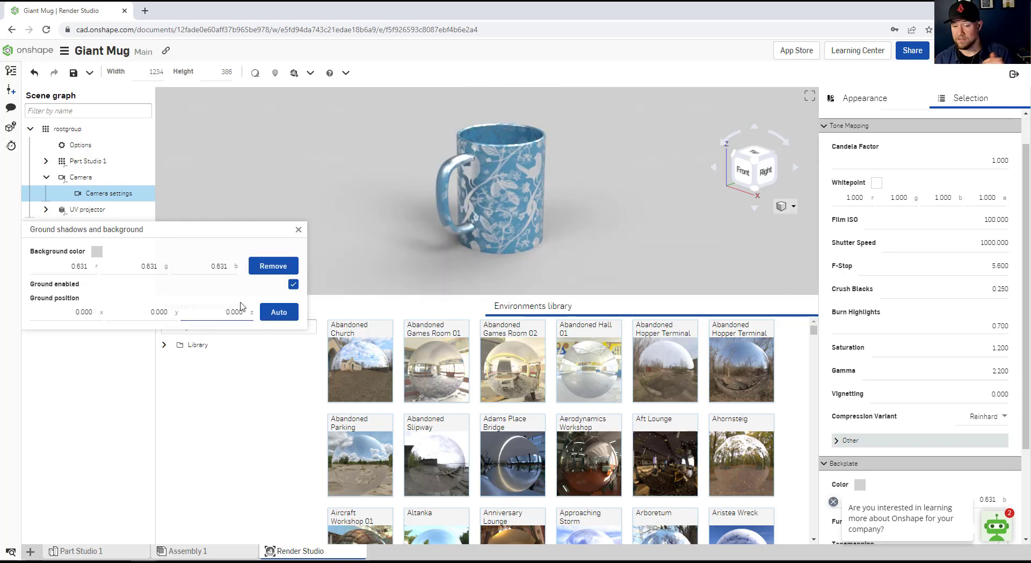
{"action": "left_click", "coordinate": [298, 229]}
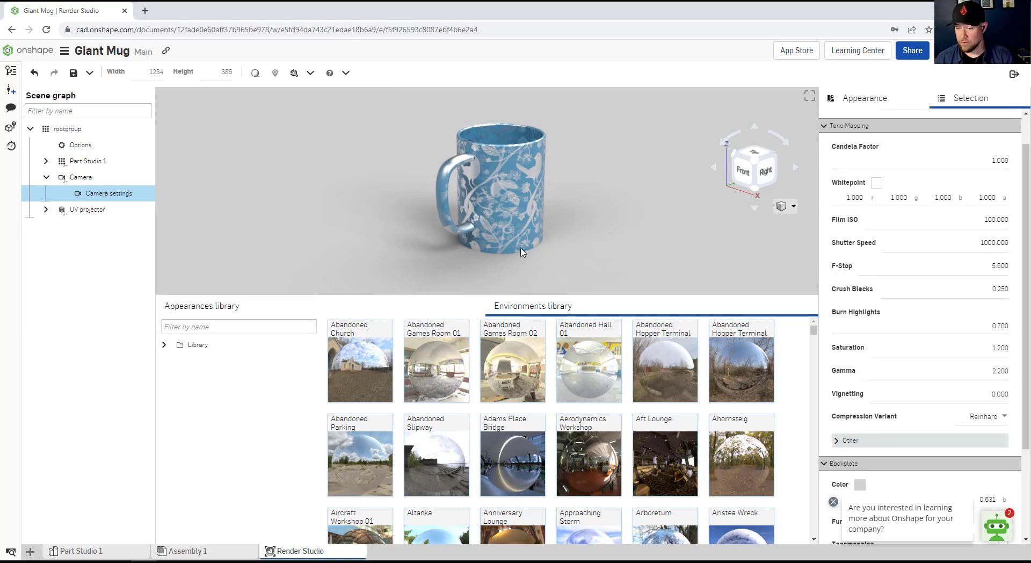
Apply the lighting and background of the Blinds environment to the mug scene.
{"action": "scroll", "coordinate": [564, 224], "scroll_direction": "down", "scroll_amount": 1}
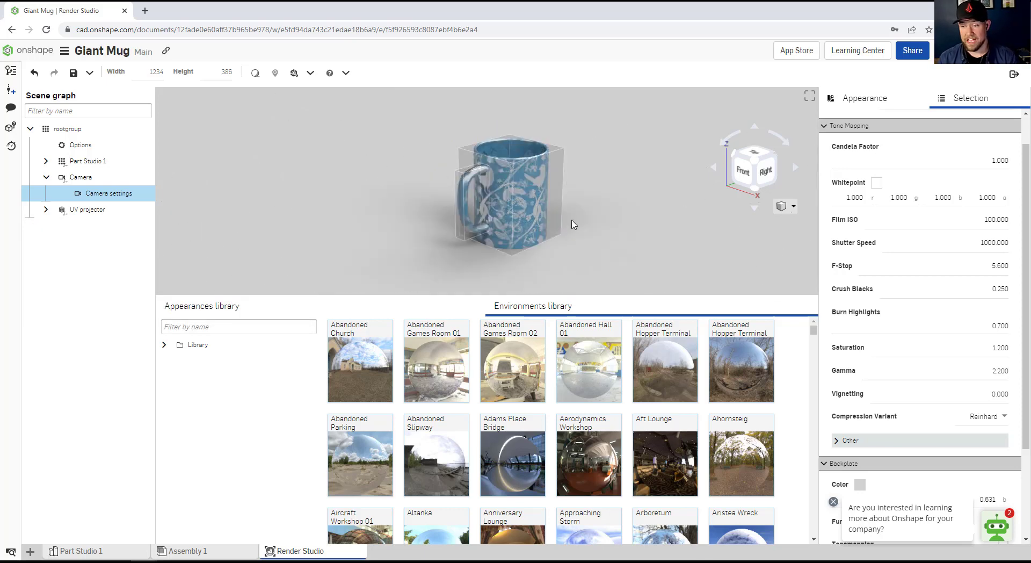
{"action": "right_click_drag", "start_coordinate": [513, 263], "coordinate": [681, 177]}
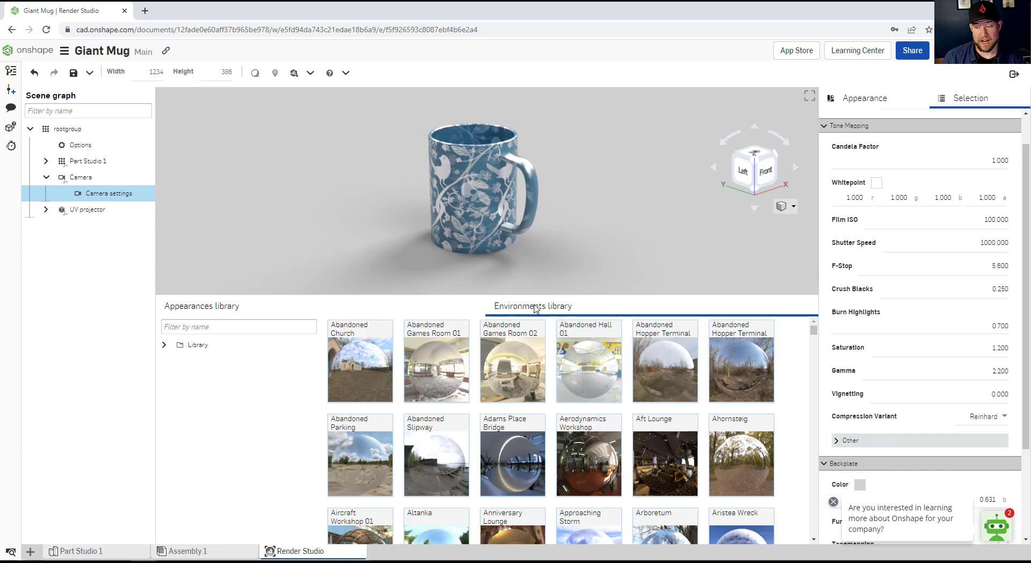
{"action": "left_click", "coordinate": [237, 306]}
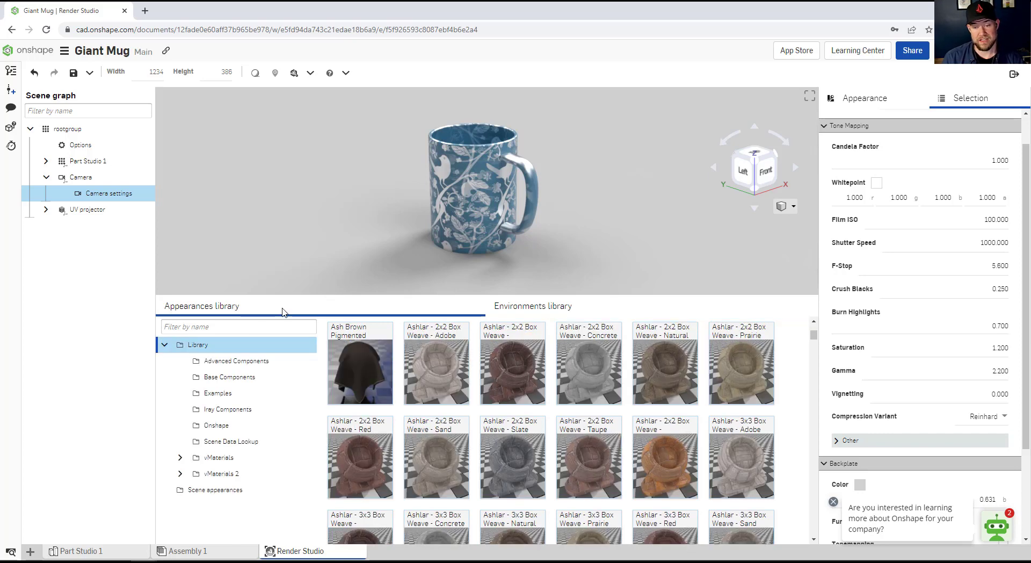
{"action": "left_click", "coordinate": [533, 306]}
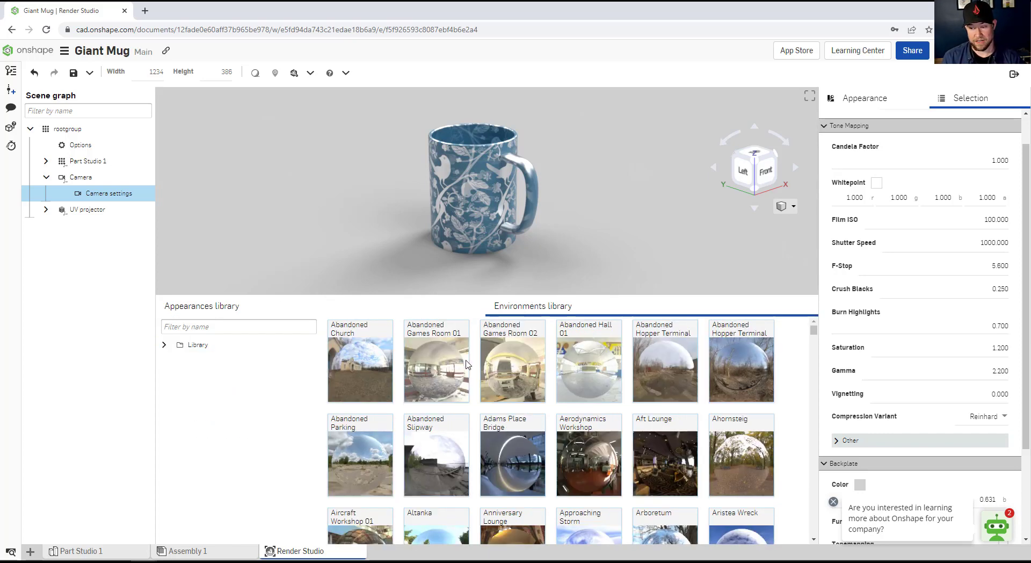
{"action": "scroll", "coordinate": [412, 396], "scroll_direction": "down", "scroll_amount": 2}
{"action": "scroll", "coordinate": [412, 396], "scroll_direction": "down", "scroll_amount": 3}
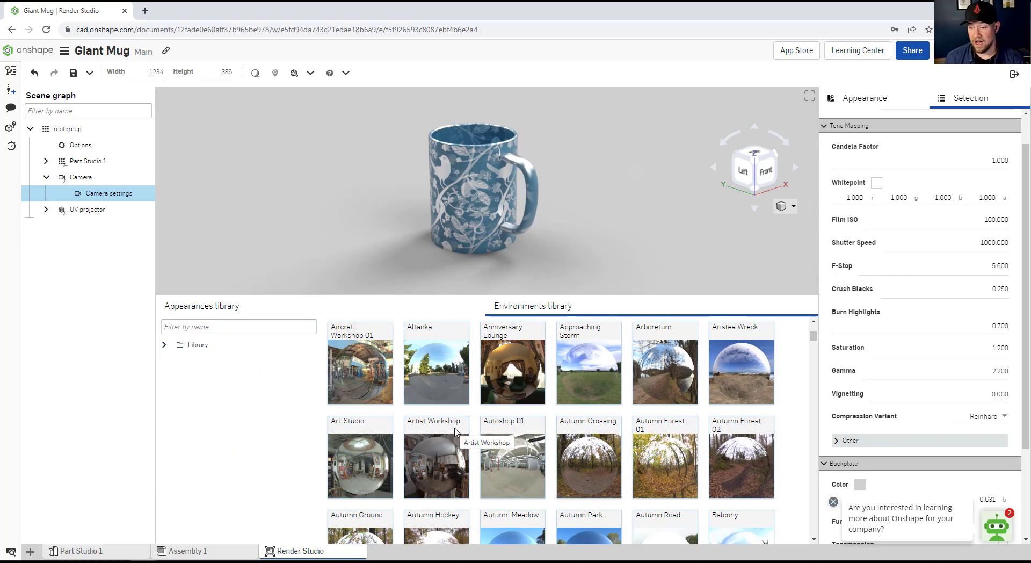
{"action": "scroll", "coordinate": [534, 404], "scroll_direction": "down", "scroll_amount": 2}
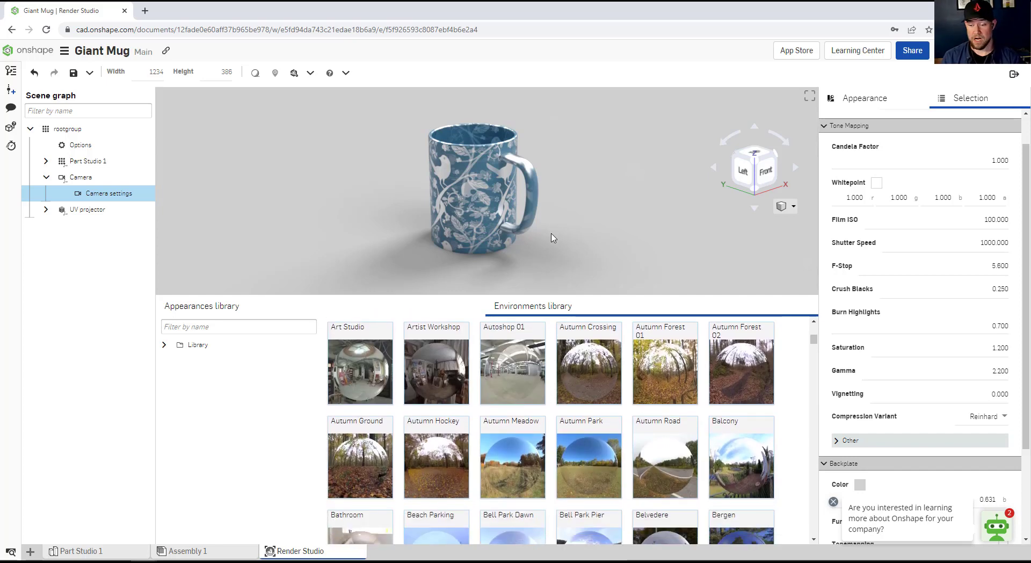
{"action": "scroll", "coordinate": [552, 239], "scroll_direction": "down", "scroll_amount": 2}
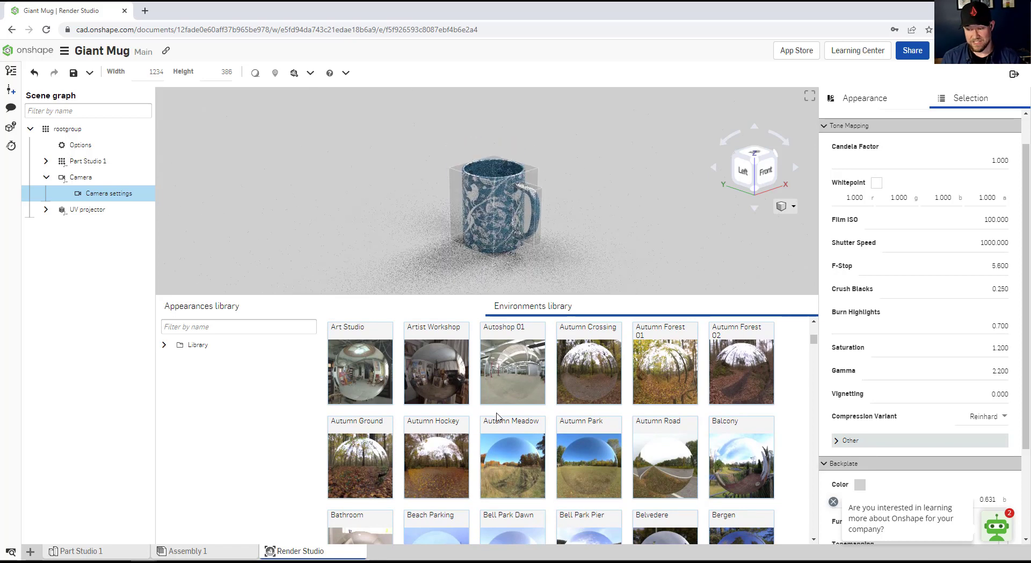
{"action": "scroll", "coordinate": [584, 372], "scroll_direction": "down", "scroll_amount": 5}
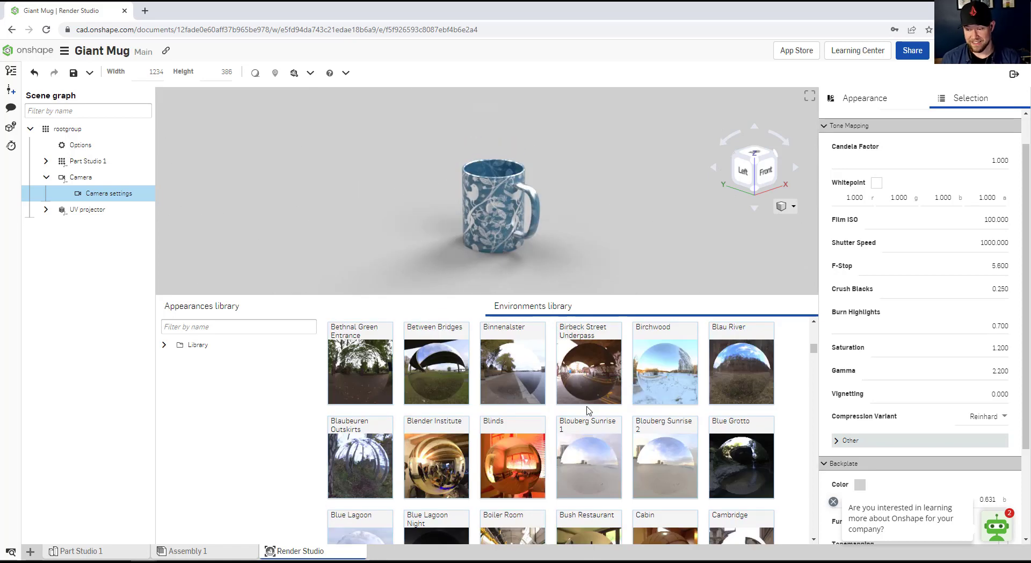
{"action": "left_click", "coordinate": [514, 469]}
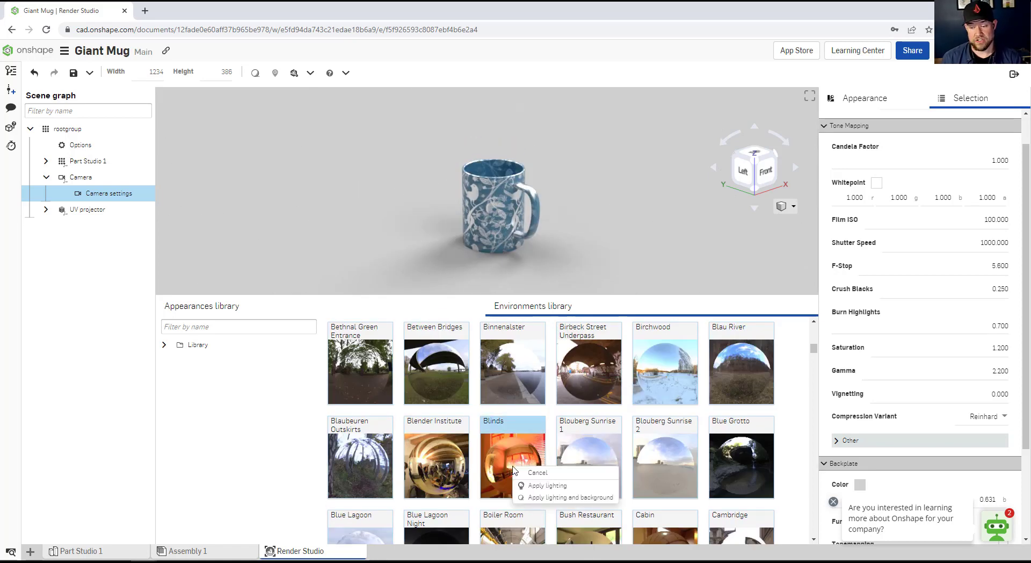
{"action": "left_click", "coordinate": [570, 498]}
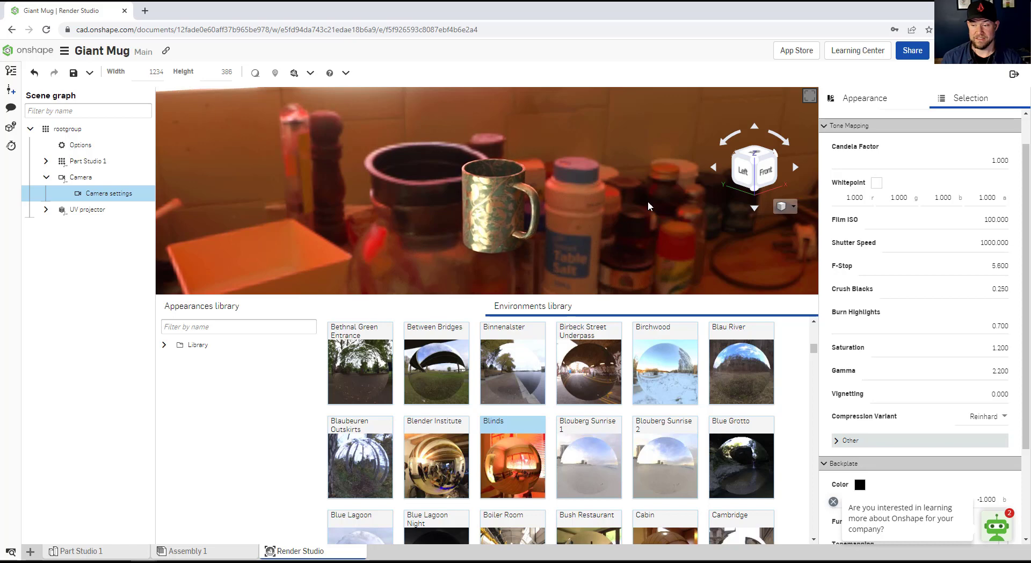
{"action": "scroll", "coordinate": [651, 209], "scroll_direction": "down", "scroll_amount": 1}
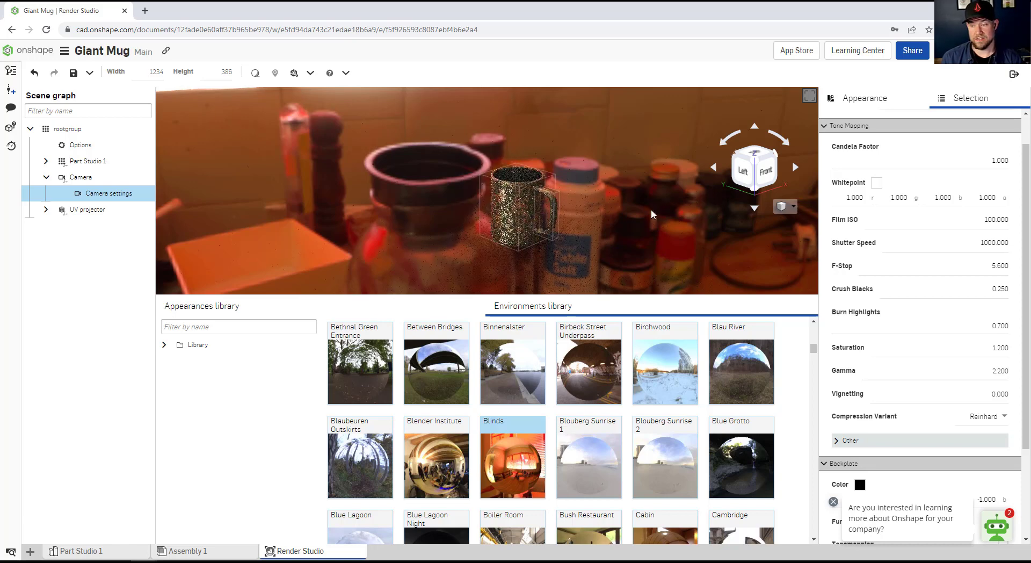
Try the Cabin environment on the mug scene and replace it with the Cambridge environment.
{"action": "right_click_drag", "start_coordinate": [629, 207], "coordinate": [698, 188]}
{"action": "left_click", "coordinate": [759, 150]}
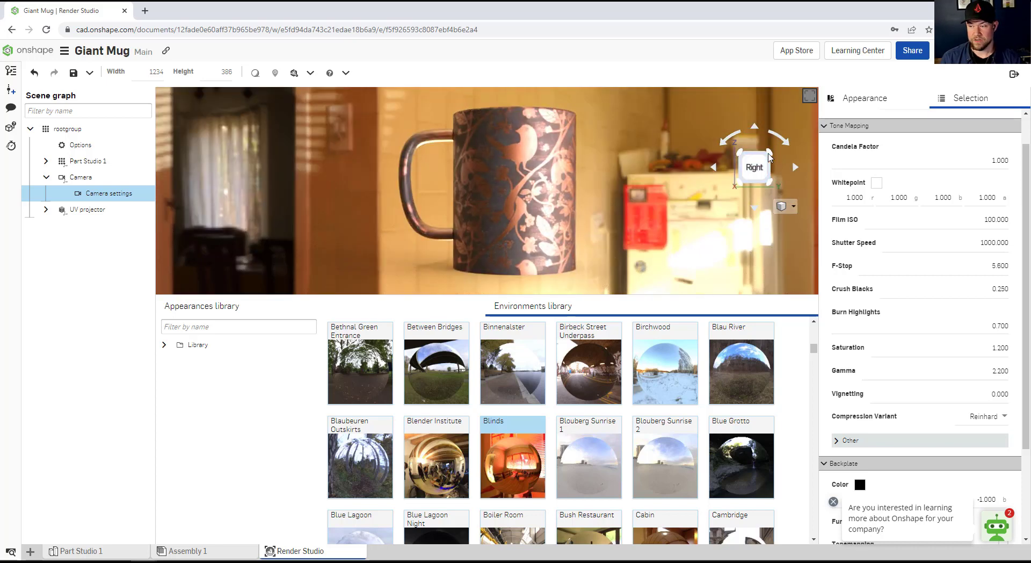
{"action": "left_click", "coordinate": [769, 157]}
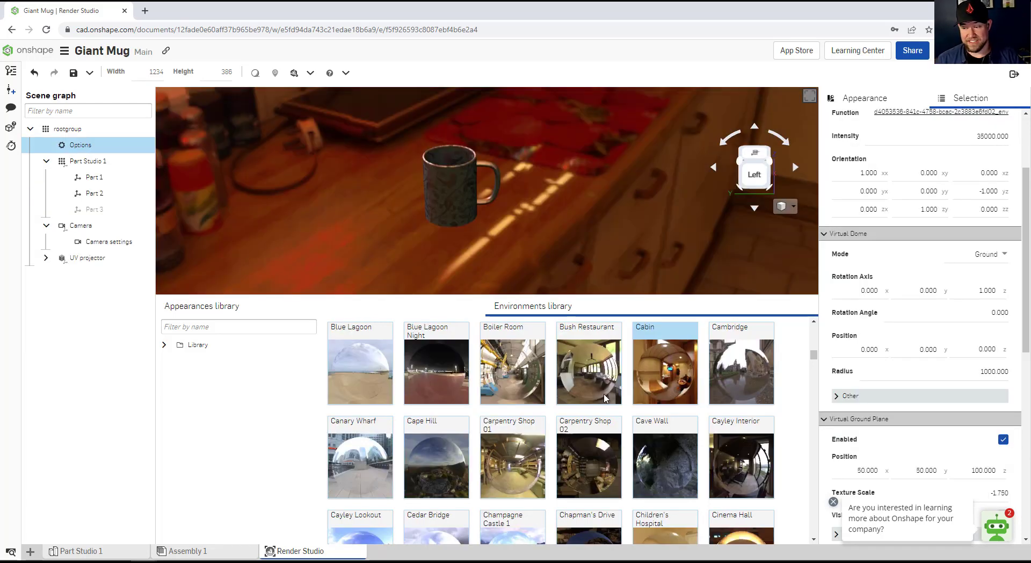
{"action": "left_click_drag", "start_coordinate": [656, 373], "coordinate": [602, 237]}
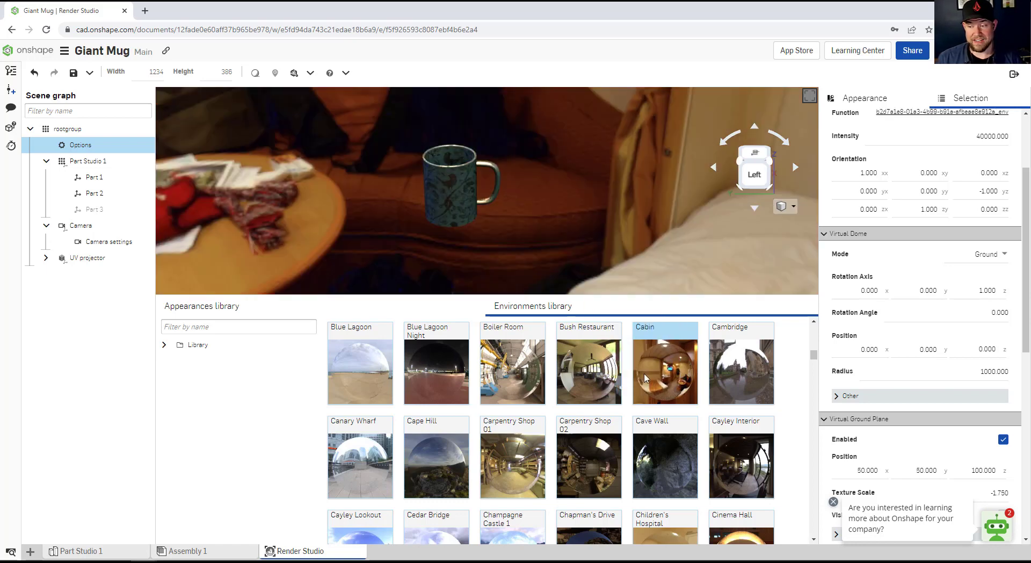
{"action": "double_click", "coordinate": [737, 368]}
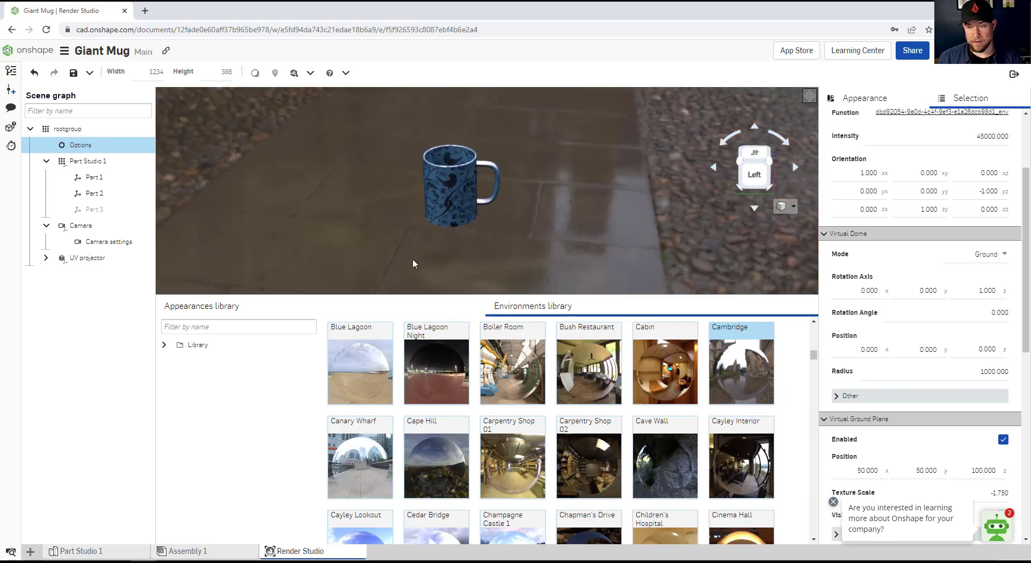
Browse the environments library's category folders and thumbnails for another environment.
{"action": "left_click", "coordinate": [164, 346]}
{"action": "scroll", "coordinate": [239, 407], "scroll_direction": "down", "scroll_amount": 1}
{"action": "scroll", "coordinate": [238, 407], "scroll_direction": "down", "scroll_amount": 1}
{"action": "scroll", "coordinate": [242, 402], "scroll_direction": "down", "scroll_amount": 1}
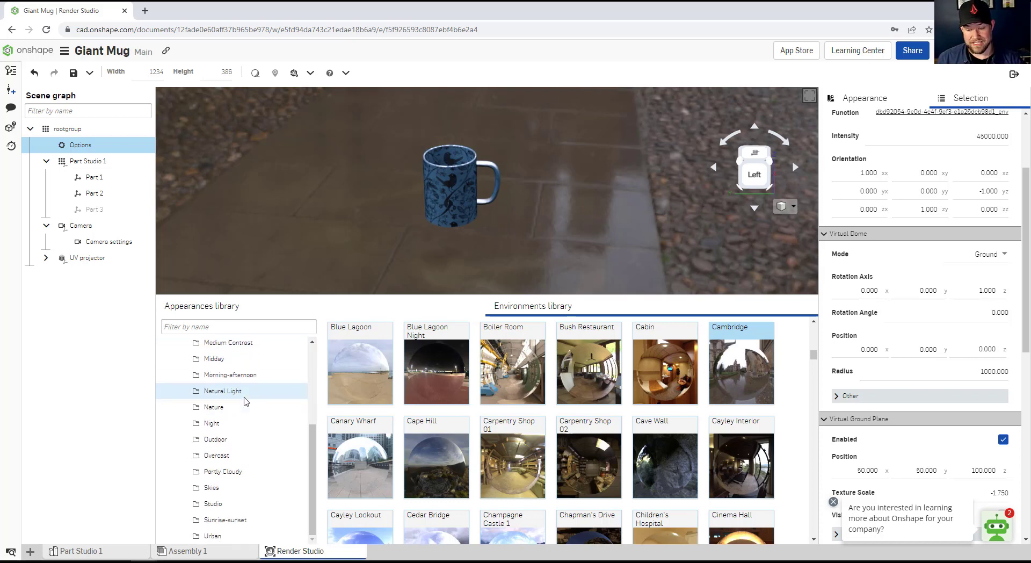
{"action": "scroll", "coordinate": [618, 402], "scroll_direction": "down", "scroll_amount": 2}
{"action": "scroll", "coordinate": [617, 401], "scroll_direction": "down", "scroll_amount": 5}
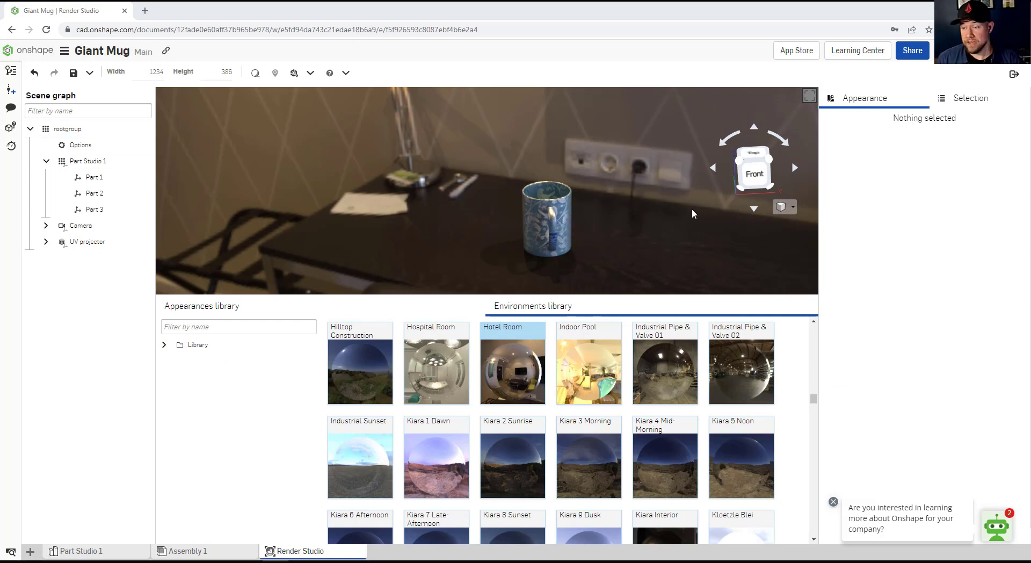
In the scene options, try the Ground mode for the Hotel Room environment's virtual dome and set the mode to Sphere.
{"action": "left_click", "coordinate": [86, 147]}
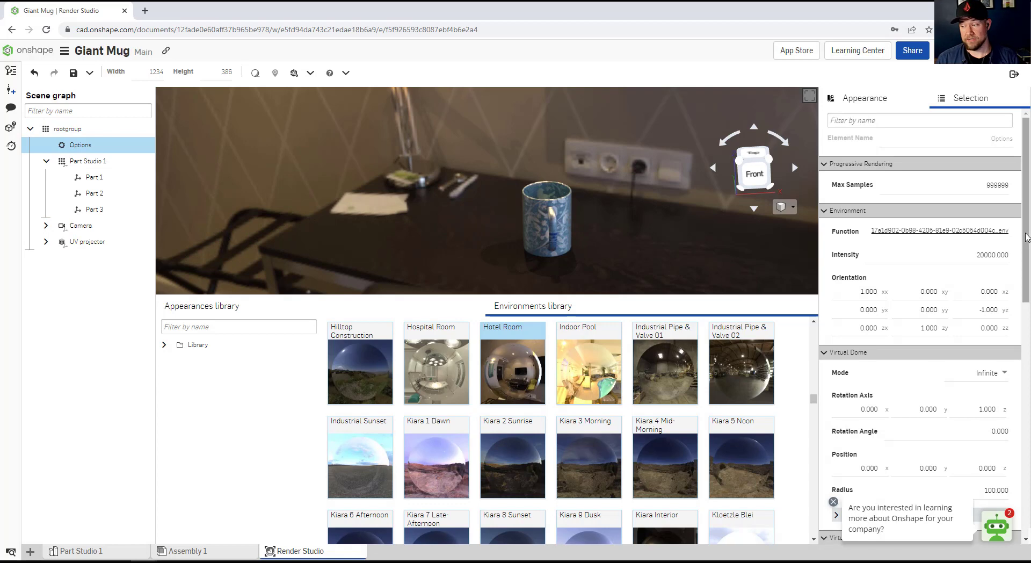
{"action": "scroll", "coordinate": [1029, 262], "scroll_direction": "down", "scroll_amount": 2}
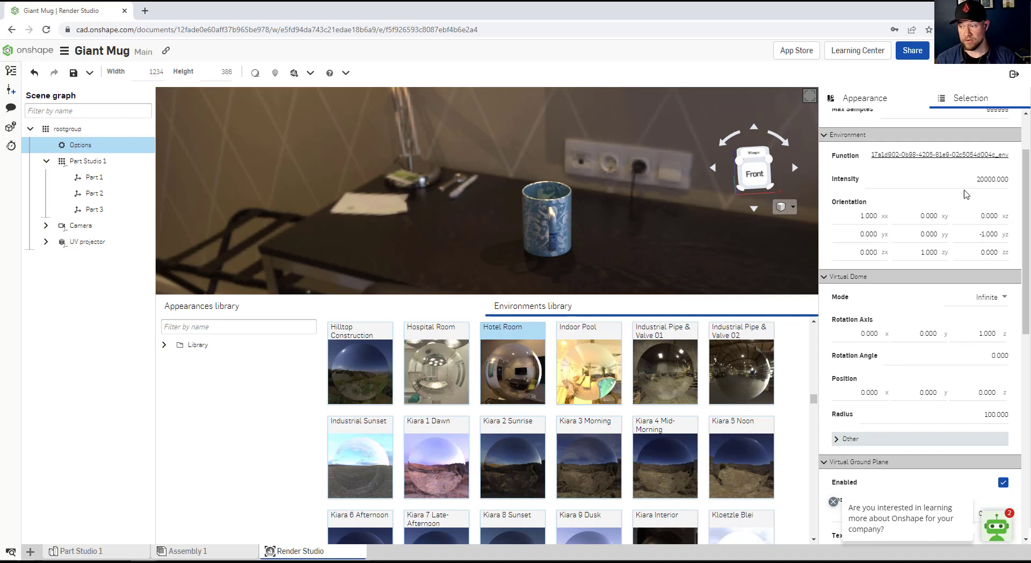
{"action": "scroll", "coordinate": [1026, 182], "scroll_direction": "up", "scroll_amount": 2}
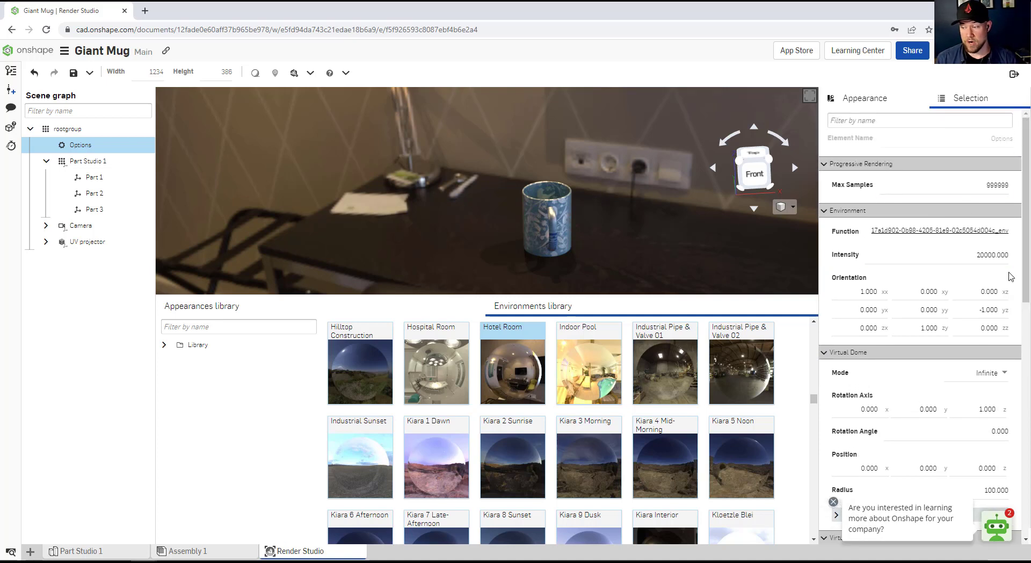
{"action": "left_click", "coordinate": [1001, 377]}
{"action": "left_click", "coordinate": [991, 412]}
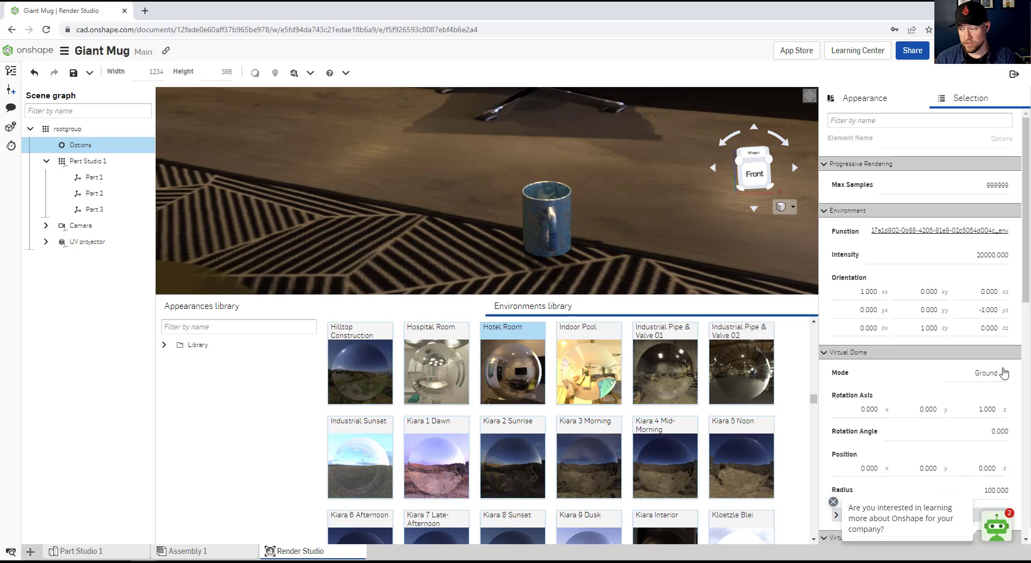
{"action": "left_click", "coordinate": [1003, 376]}
{"action": "left_click", "coordinate": [991, 426]}
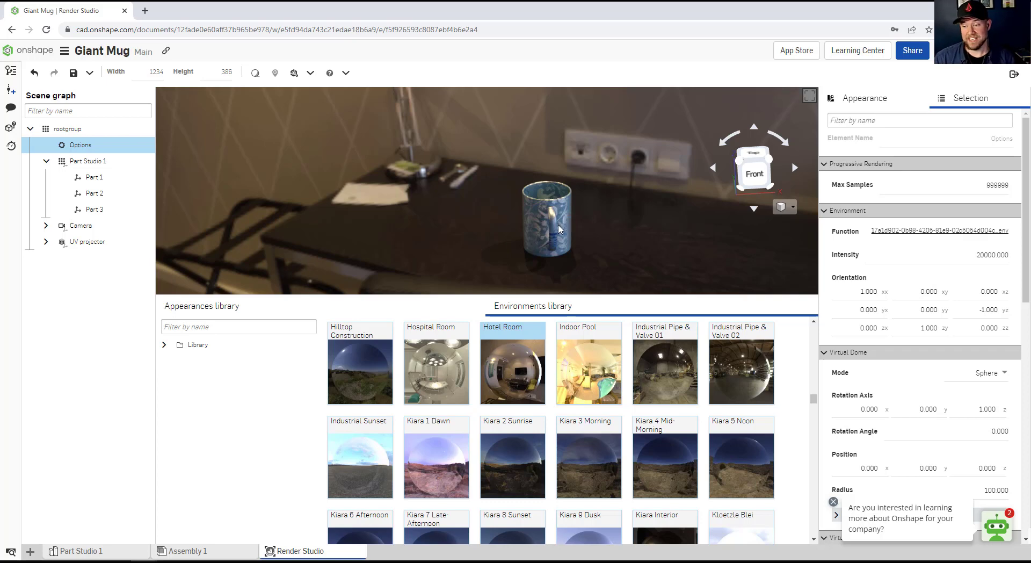
Reposition the mug on the hotel room desk, undoing a misplaced move.
{"action": "left_click_drag", "start_coordinate": [542, 224], "coordinate": [449, 202]}
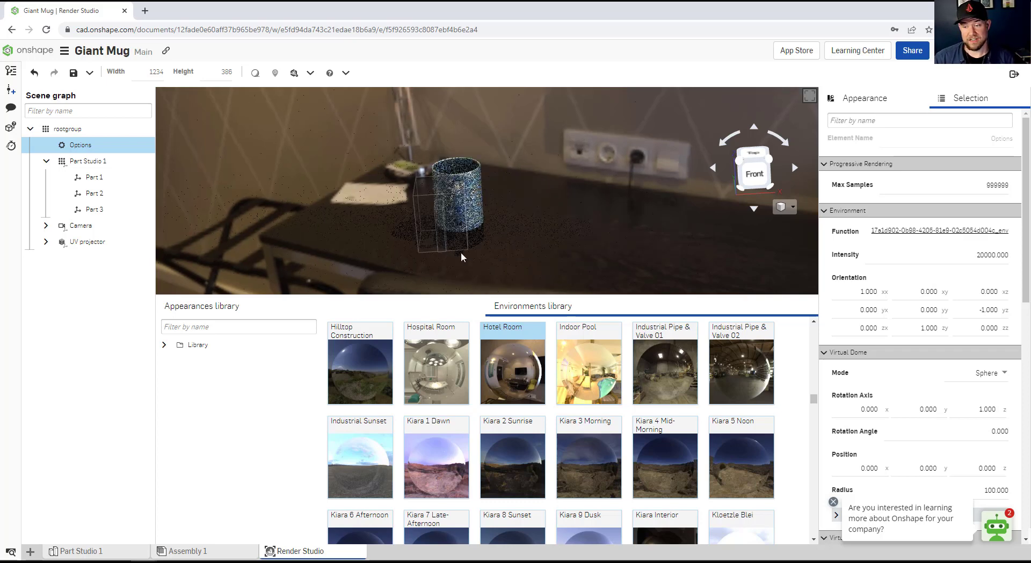
{"action": "key", "text": "ctrl+z"}
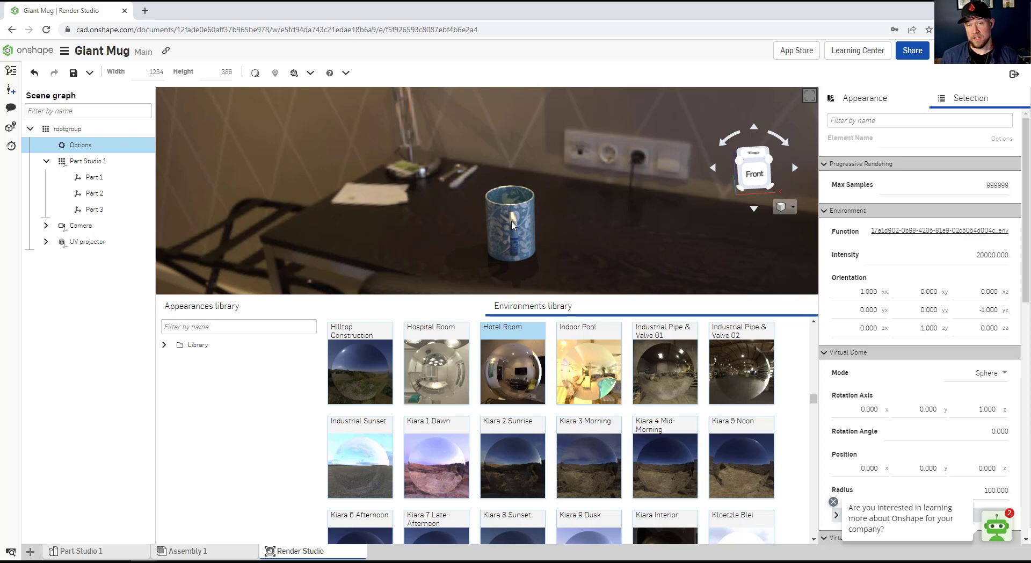
Check the render output choices and save the scene under the name "Mug in Hotel".
{"action": "left_click", "coordinate": [311, 75]}
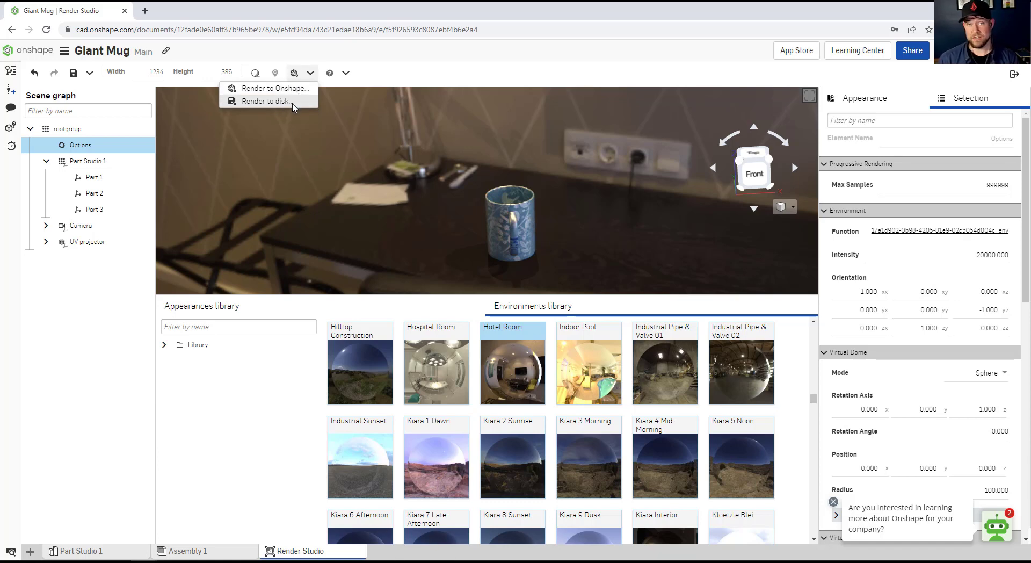
{"action": "left_click", "coordinate": [102, 314]}
{"action": "left_click", "coordinate": [90, 74]}
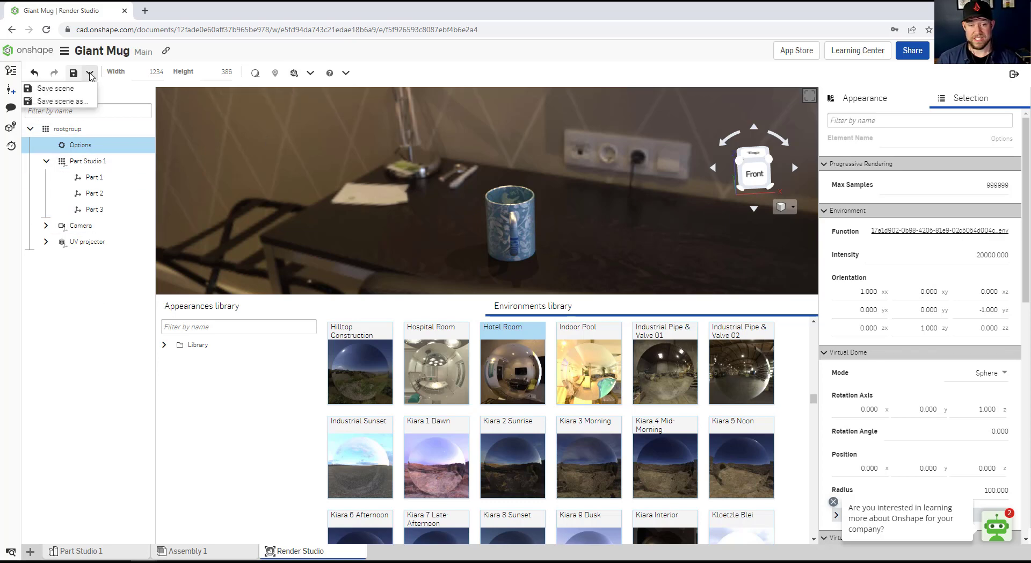
{"action": "left_click", "coordinate": [53, 88]}
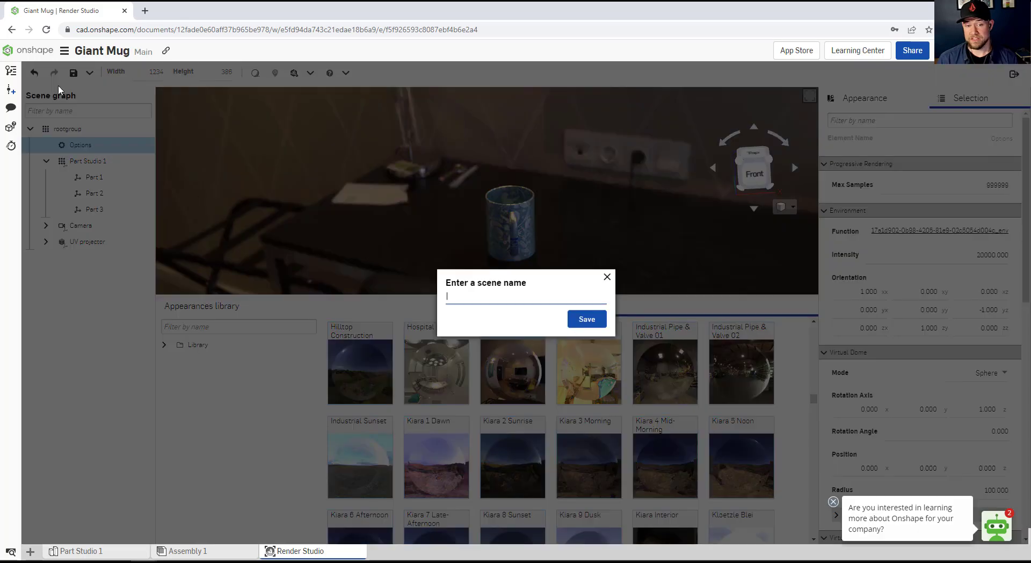
{"action": "type", "text": "Mug in"}
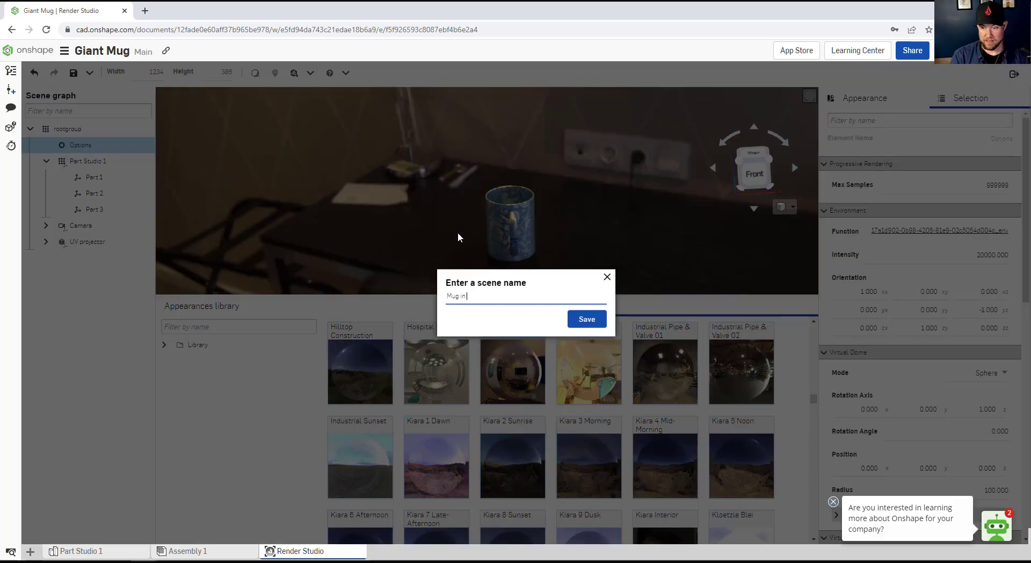
{"action": "type", "text": " Hotel"}
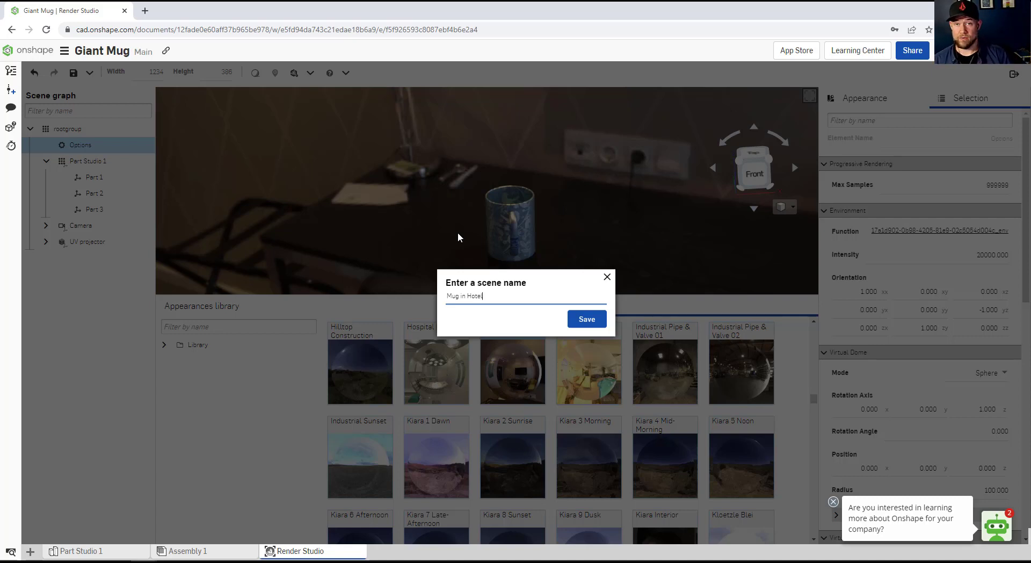
{"action": "left_click", "coordinate": [584, 320]}
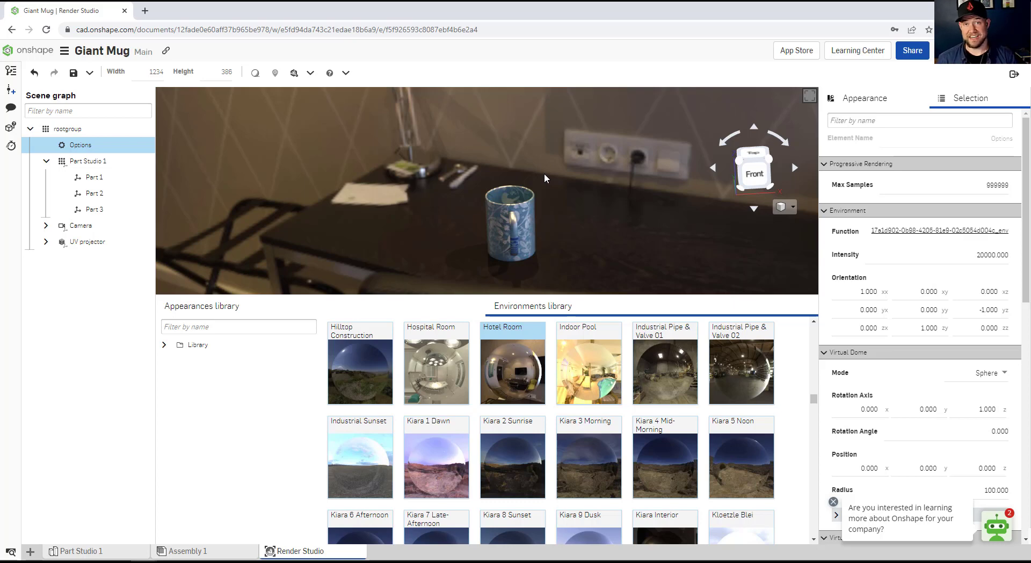
Render the mug scene to Onshape at Production quality and open the resulting rendering.
{"action": "left_click", "coordinate": [310, 74]}
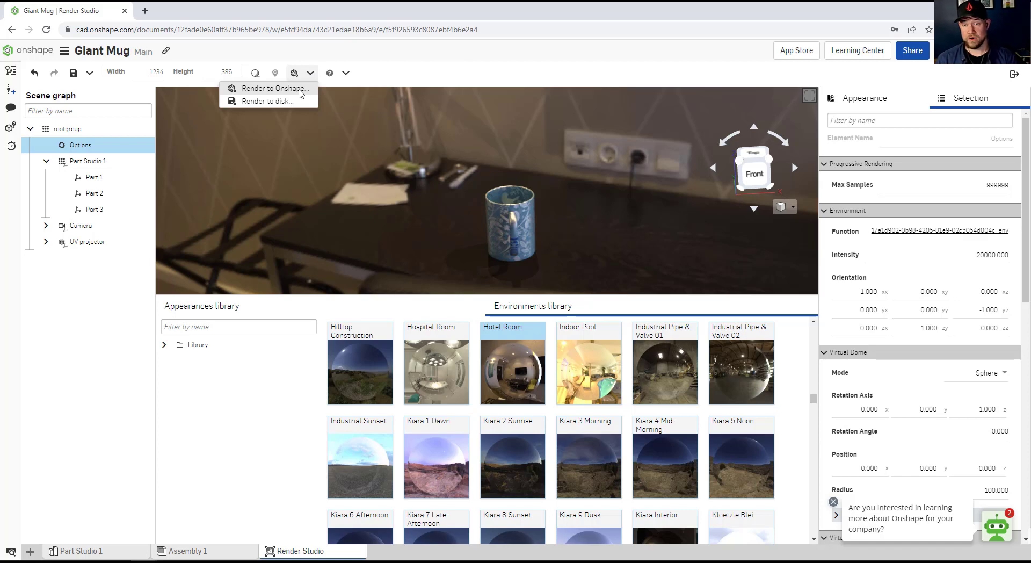
{"action": "left_click", "coordinate": [301, 91]}
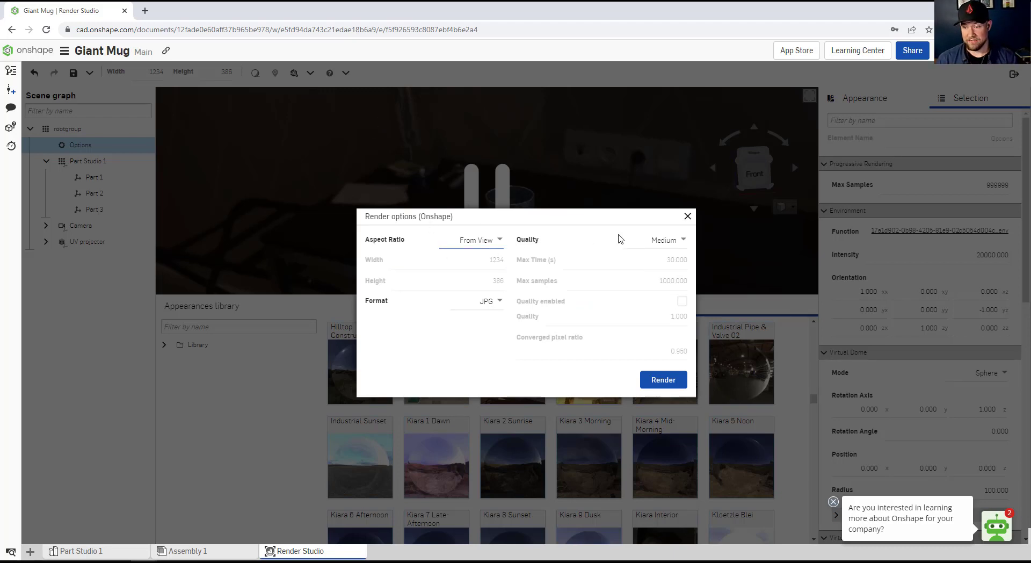
{"action": "left_click", "coordinate": [664, 239]}
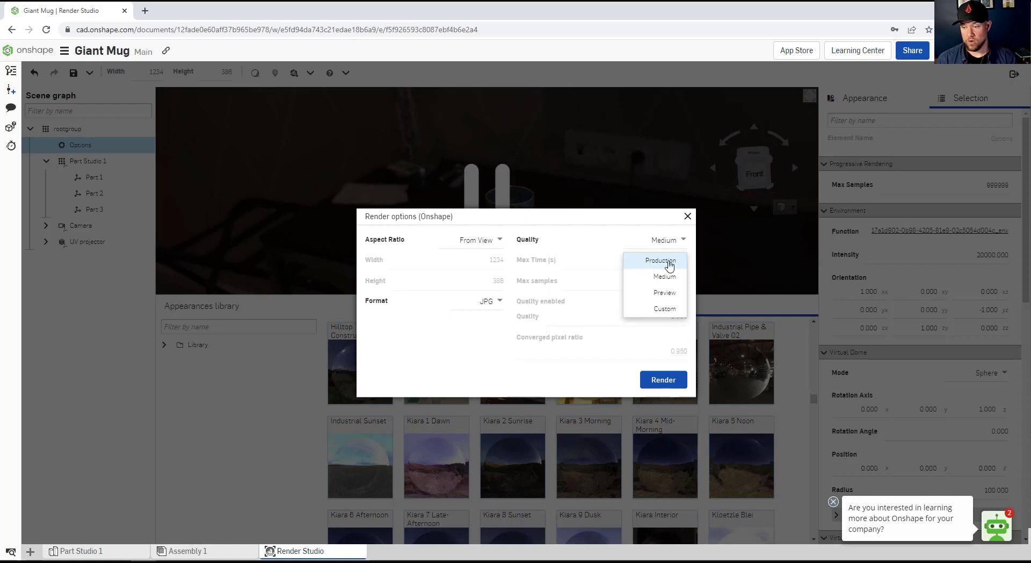
{"action": "left_click", "coordinate": [660, 261]}
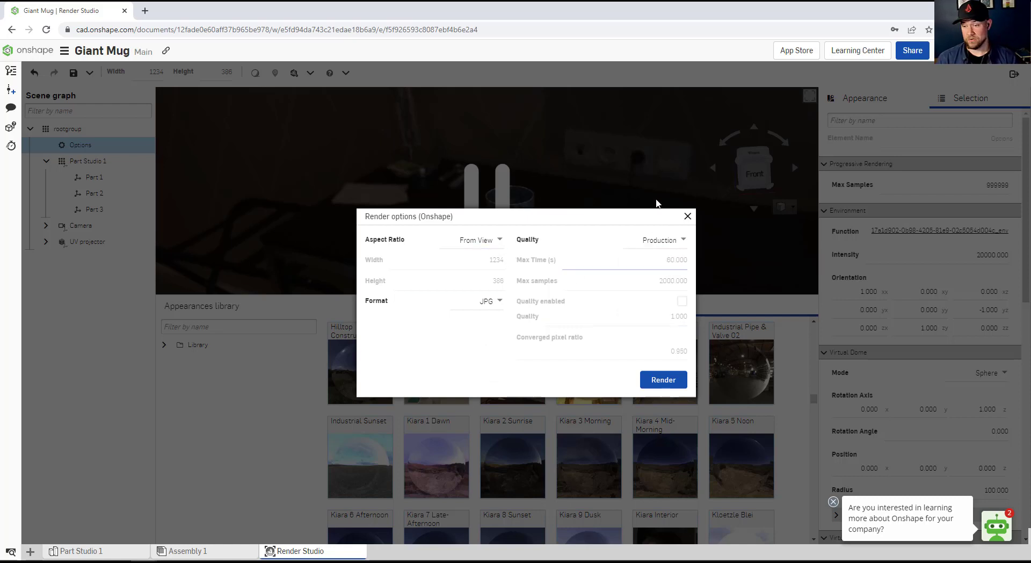
{"action": "left_click", "coordinate": [657, 383]}
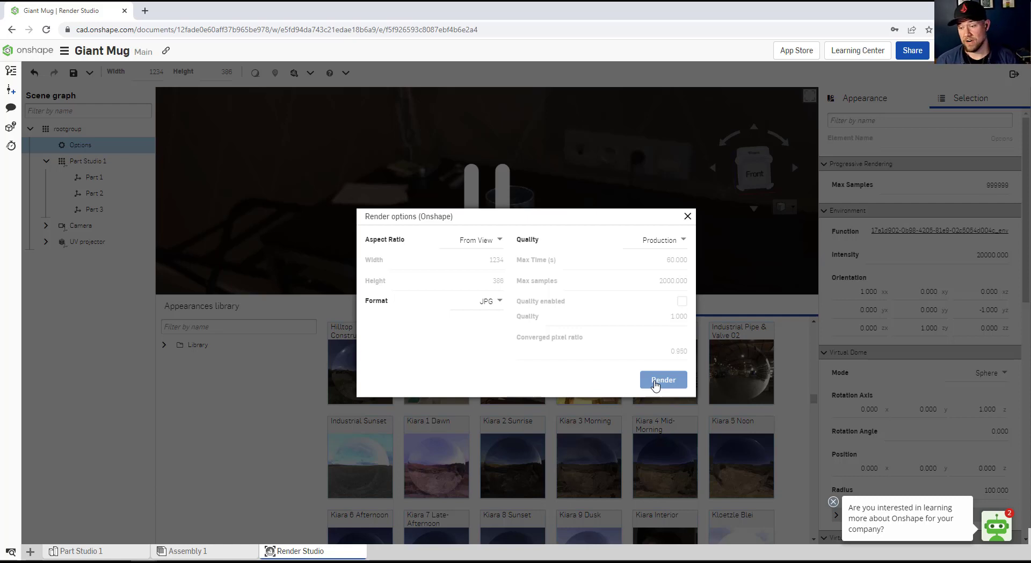
{"action": "left_click", "coordinate": [662, 382]}
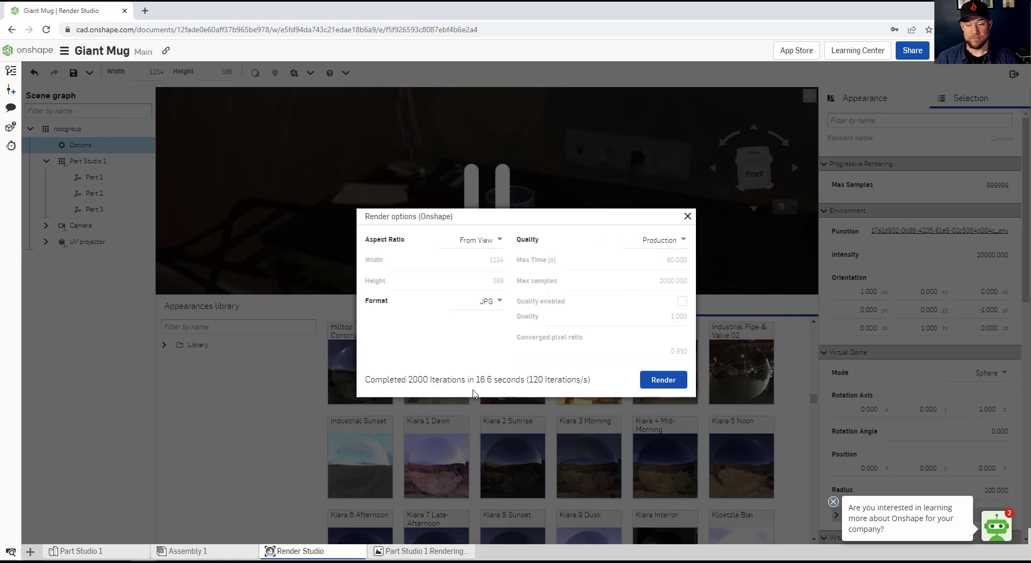
{"action": "left_click", "coordinate": [688, 218]}
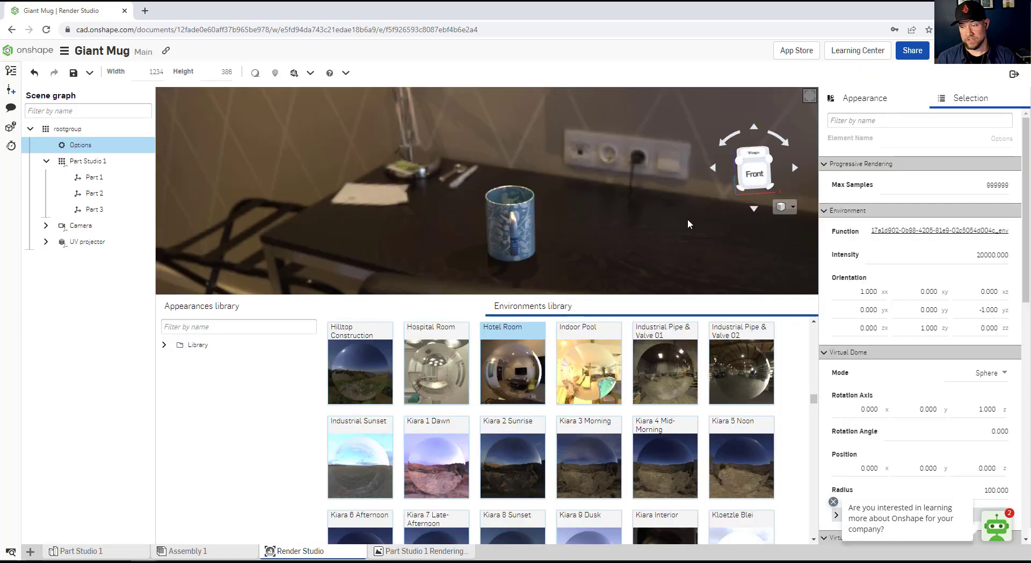
{"action": "left_click", "coordinate": [429, 552]}
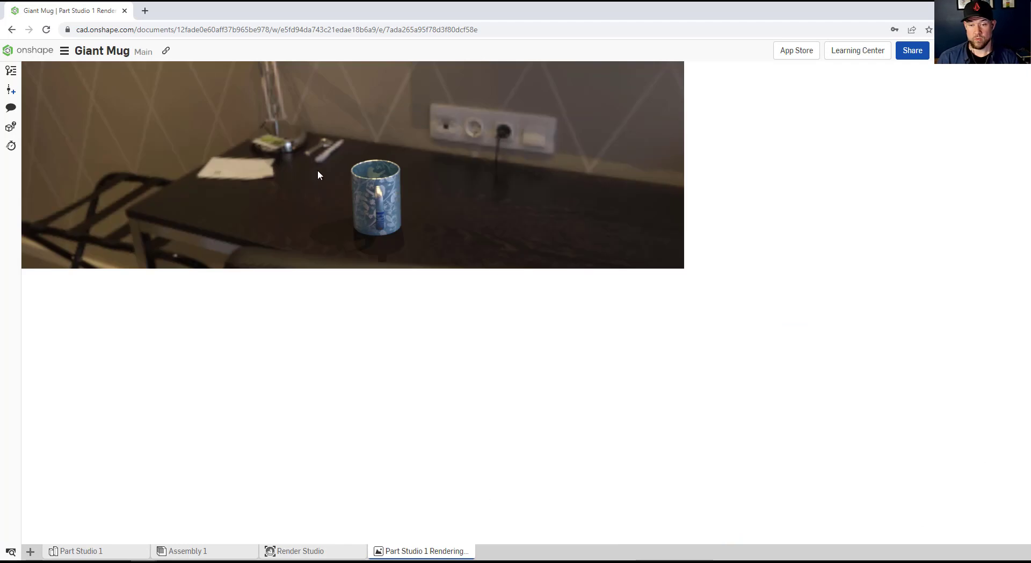